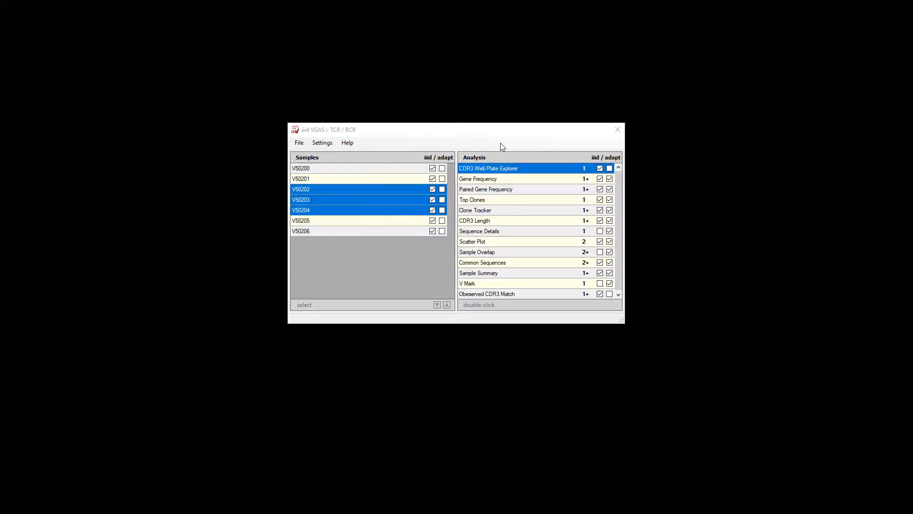
- Open the CDR3 Well/Plate Explorer analysis for the selected samples V50202 to V50204 and maximize its window
double_click(506, 172)
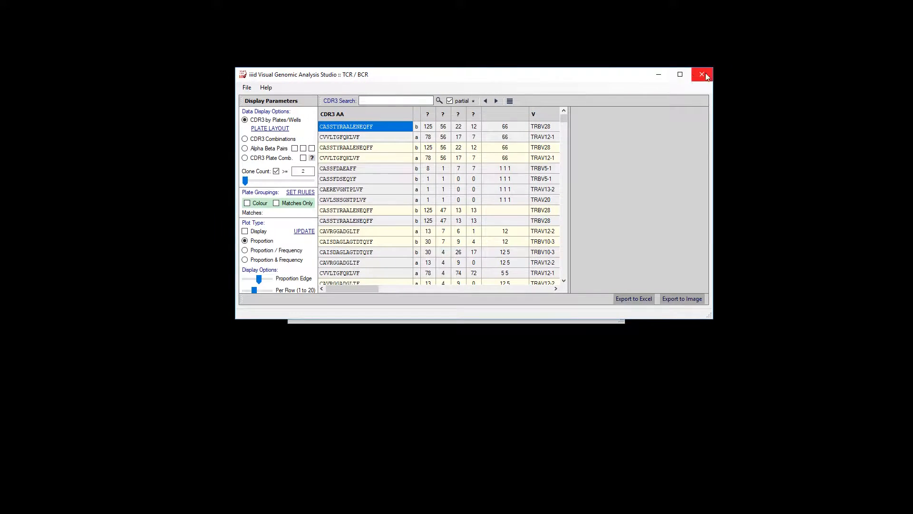
click(677, 74)
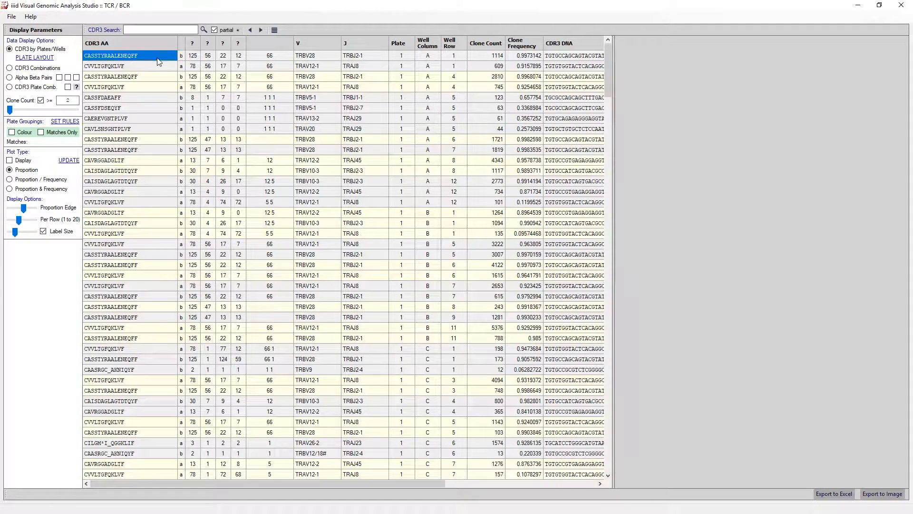
- Highlight the alpha and beta CDR3 rows of plate 1 well A1, and review the summary list of all CDR3 sequences
drag(157, 57, 565, 69)
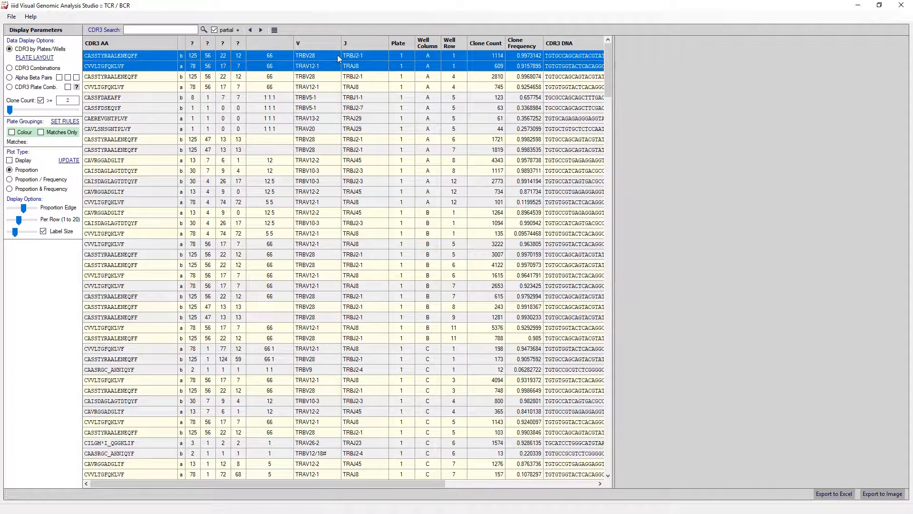
click(181, 66)
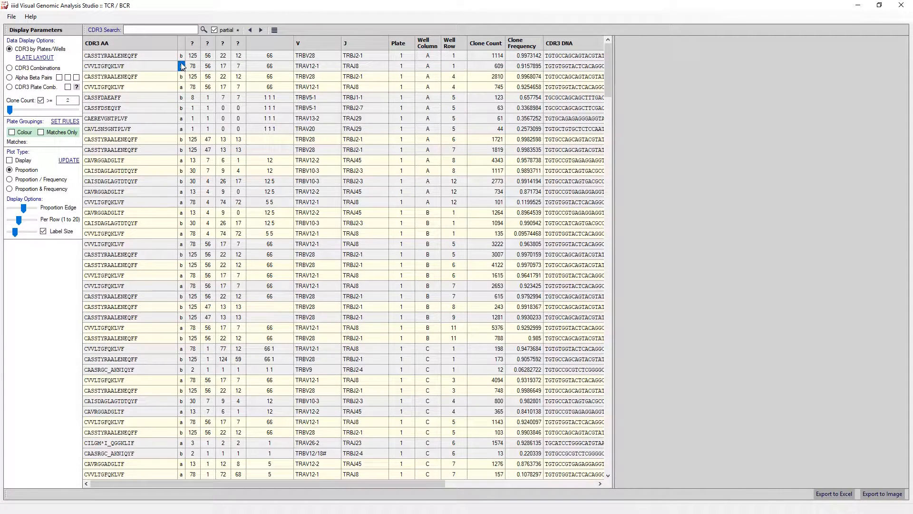
click(182, 57)
drag(114, 57, 224, 69)
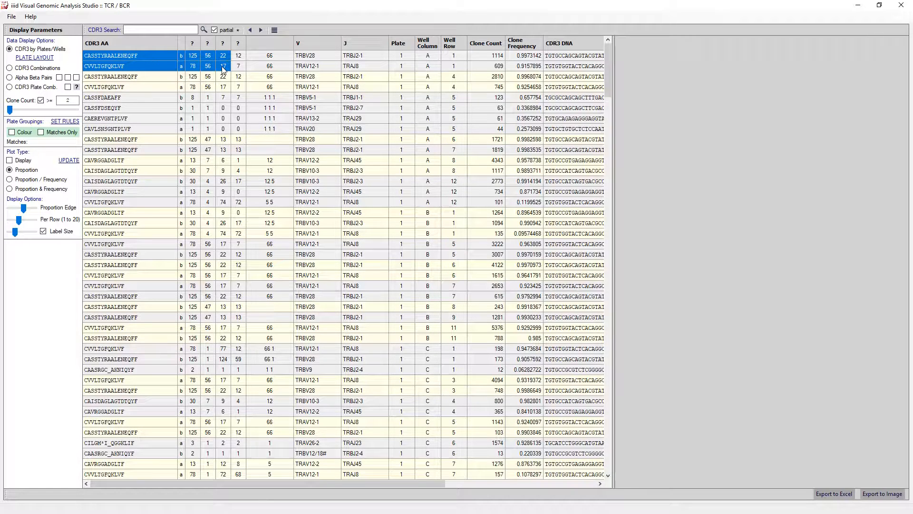
click(143, 55)
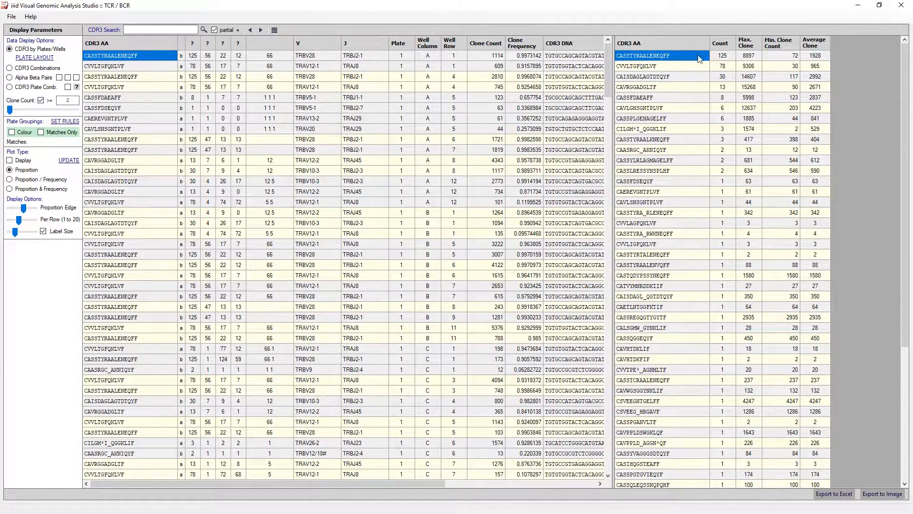
drag(904, 58, 902, 99)
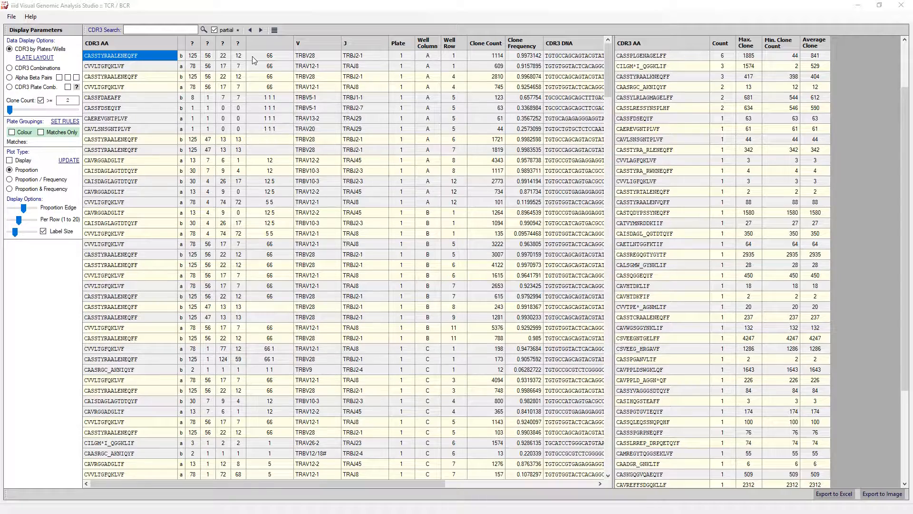
- Read the first count column's description and list every well containing CASSTYRAALENEQFF
click(192, 42)
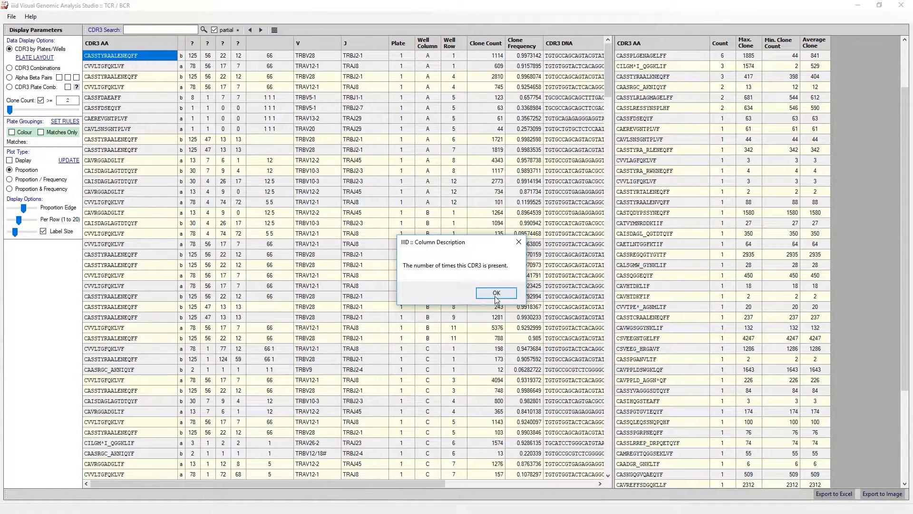
click(496, 293)
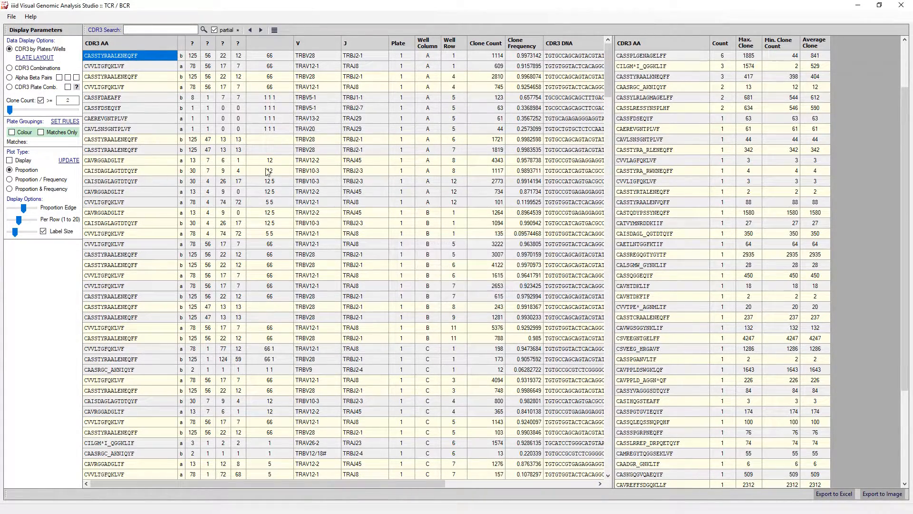
click(193, 57)
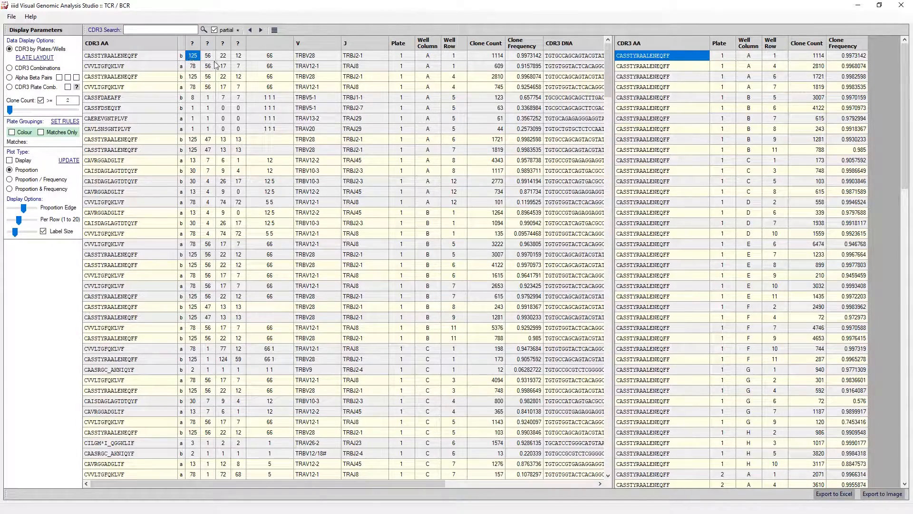
drag(904, 57, 860, 39)
- Read the second count column's description and list the wells matching the CASSTYRAALENEQFF and CVVLTGFQKLVF combination from plate 1 well A1
click(191, 41)
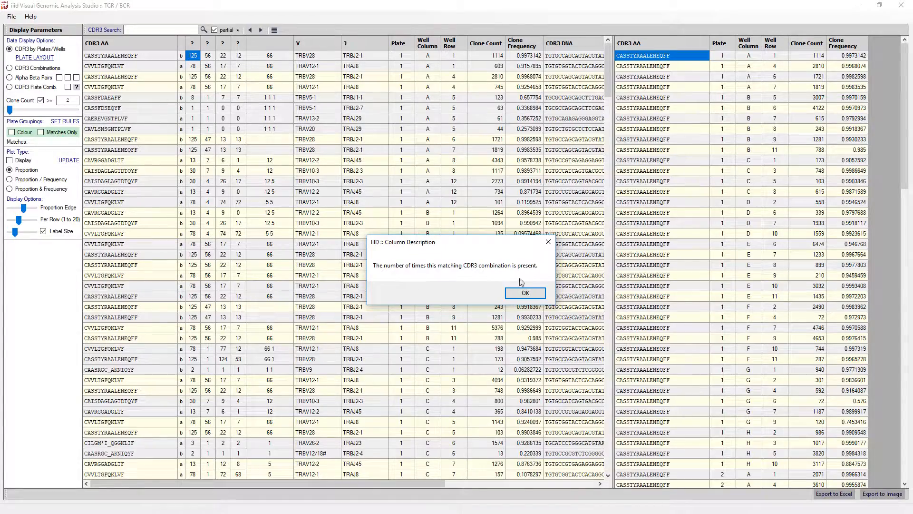
click(526, 293)
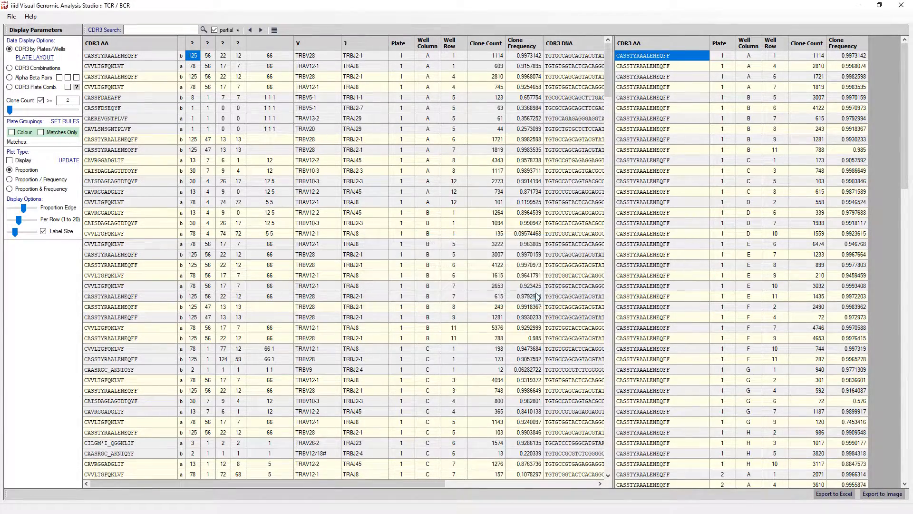
click(209, 56)
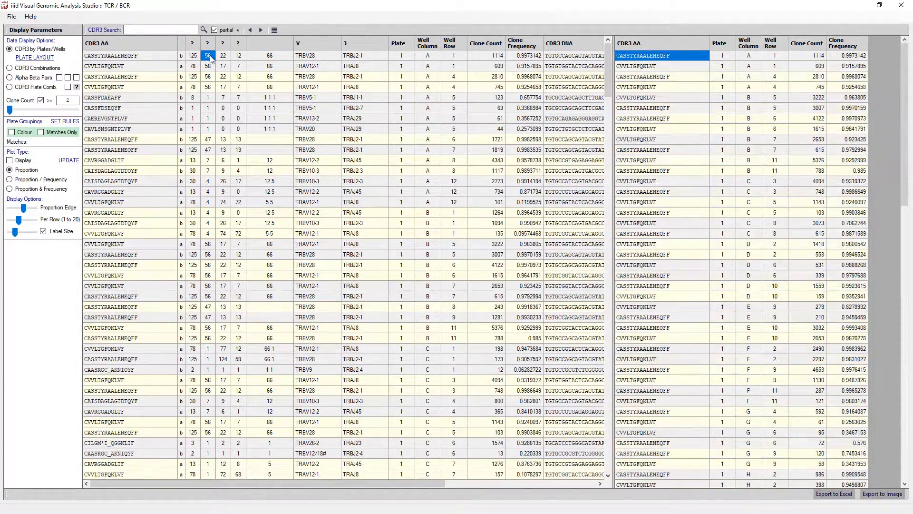
click(129, 56)
shift+click(129, 67)
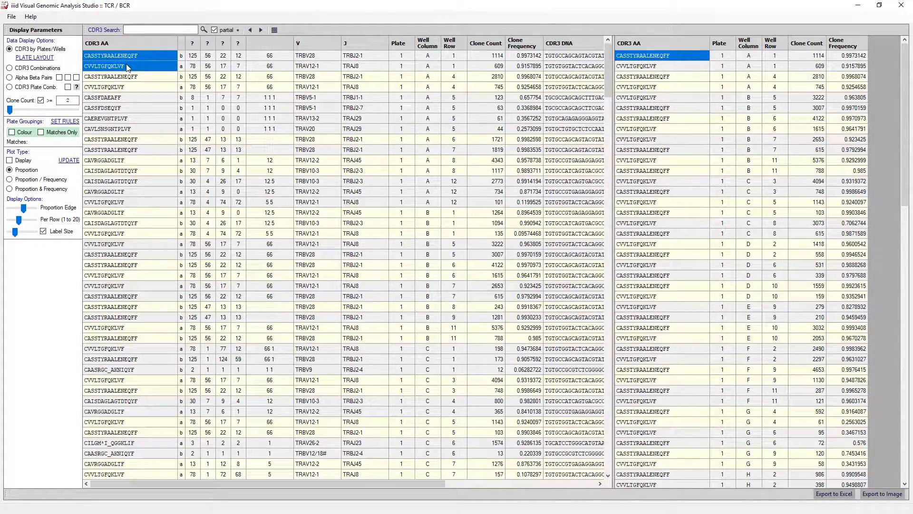
drag(172, 68, 210, 68)
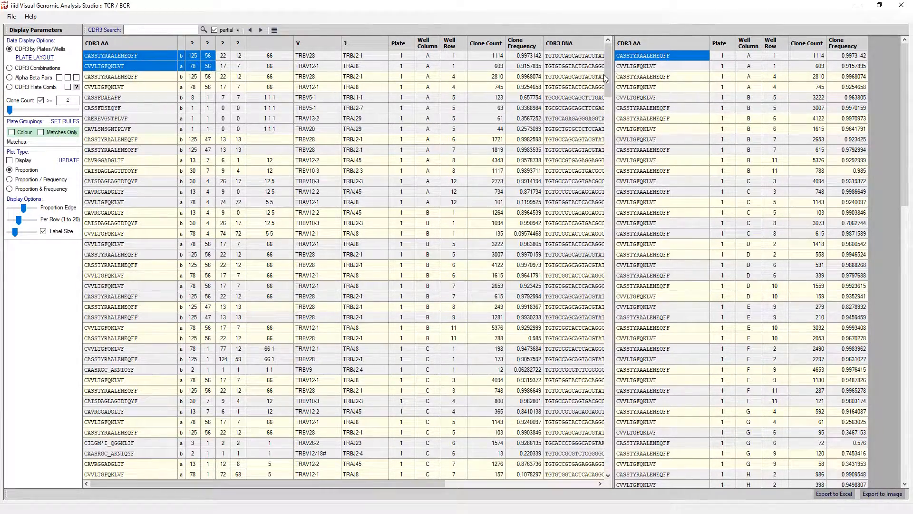
mouse_move(900, 120)
mouse_down()
mouse_move(900, 363)
mouse_move(900, 121)
mouse_up()
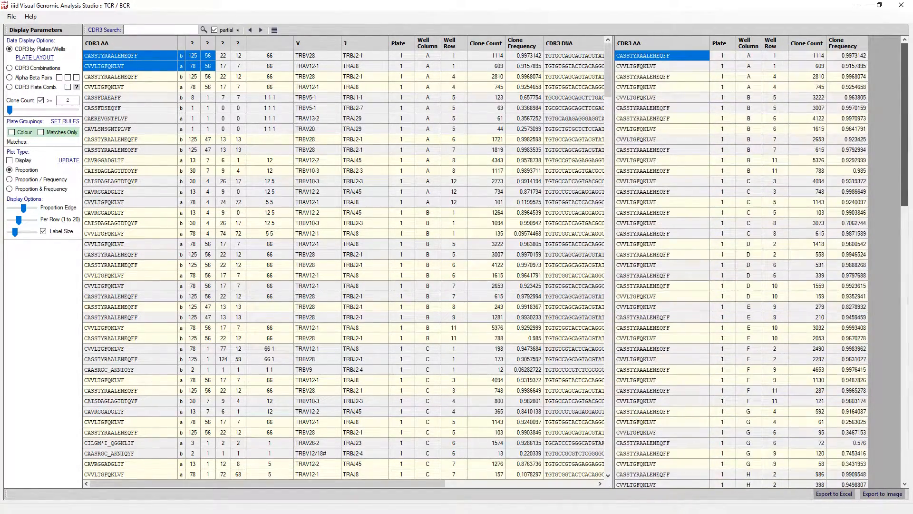
- Read the third count column's description and list the non-matching combinations containing CASSTYRAALENEQFF for the pair in plate 1 well A1
click(224, 45)
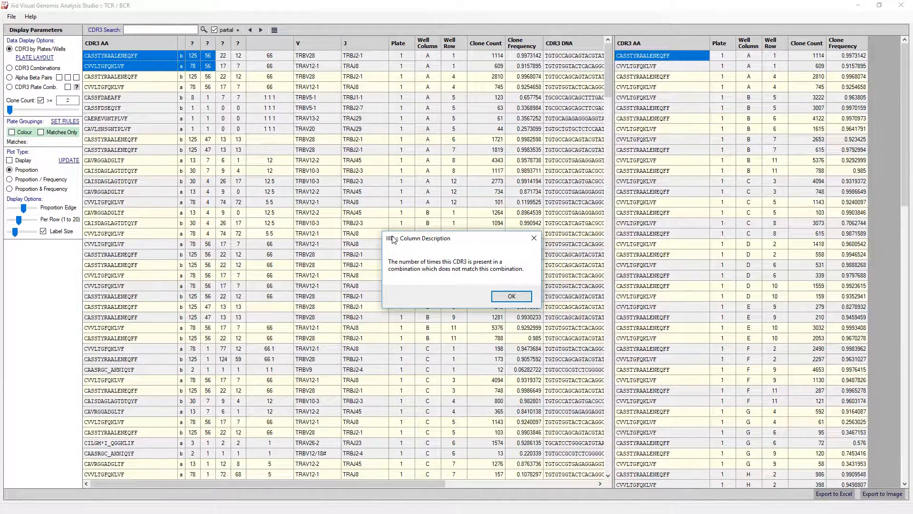
click(509, 300)
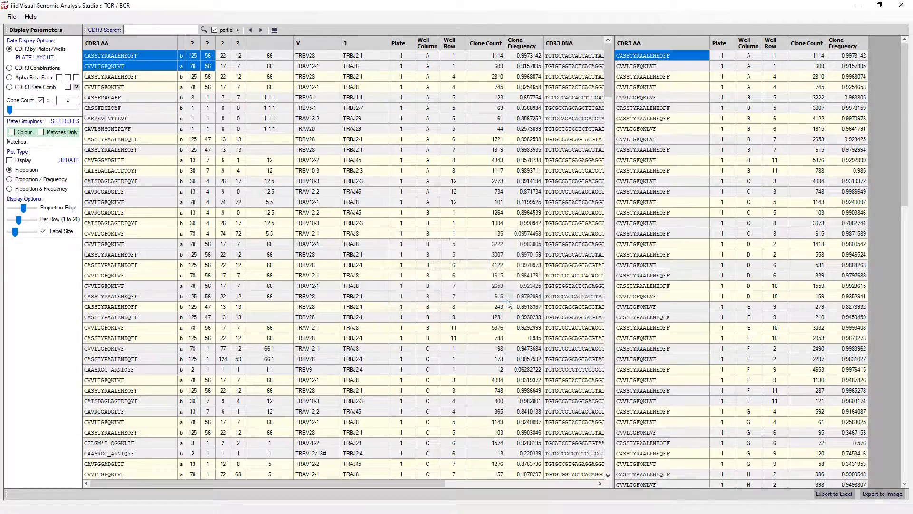
click(221, 57)
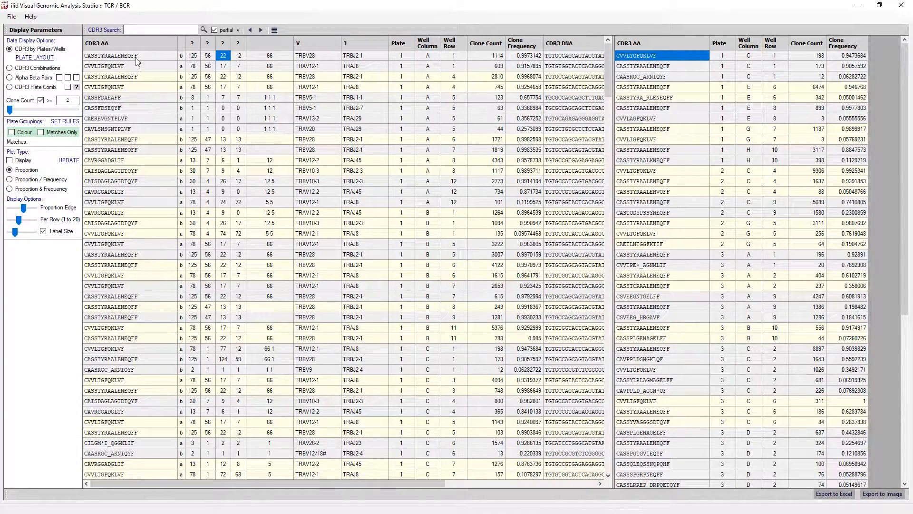
drag(136, 57, 136, 63)
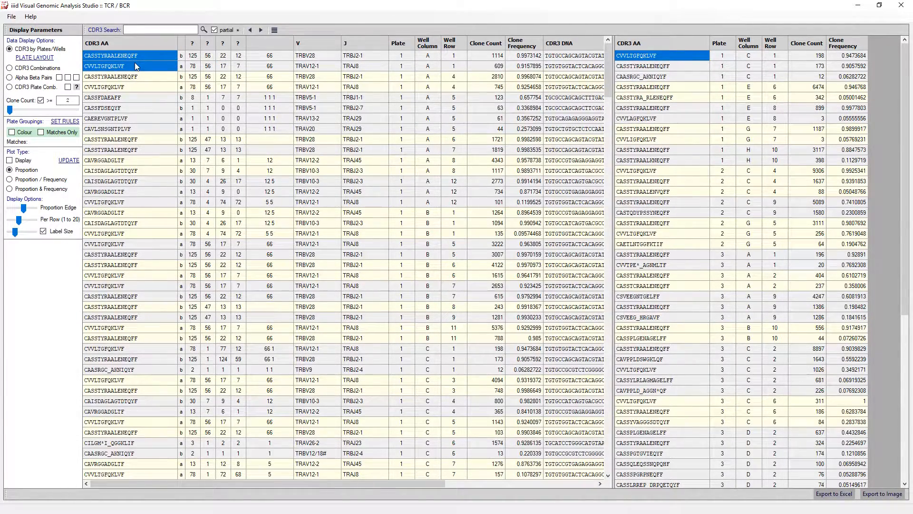
- Read the fourth count column's description and list the wells where CASSTYRAALENEQFF occurs without the other CDR3 of its A1 combination
click(238, 45)
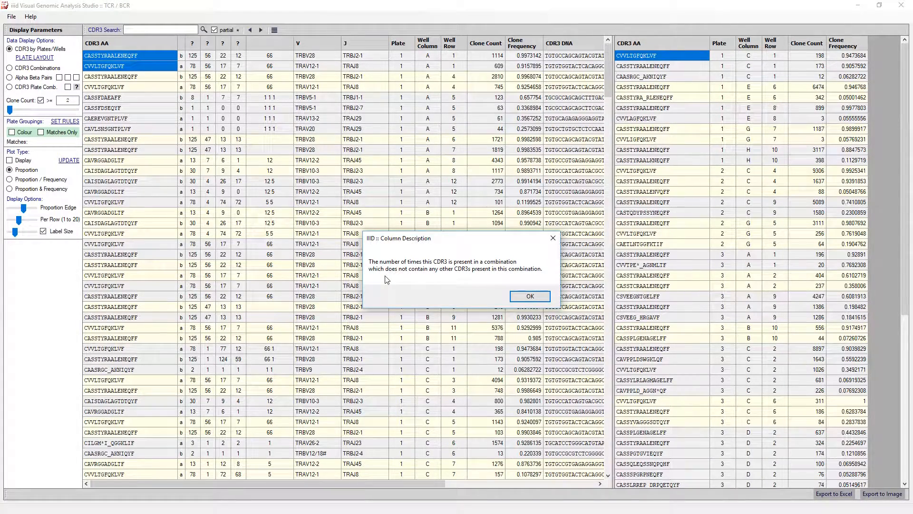
click(529, 296)
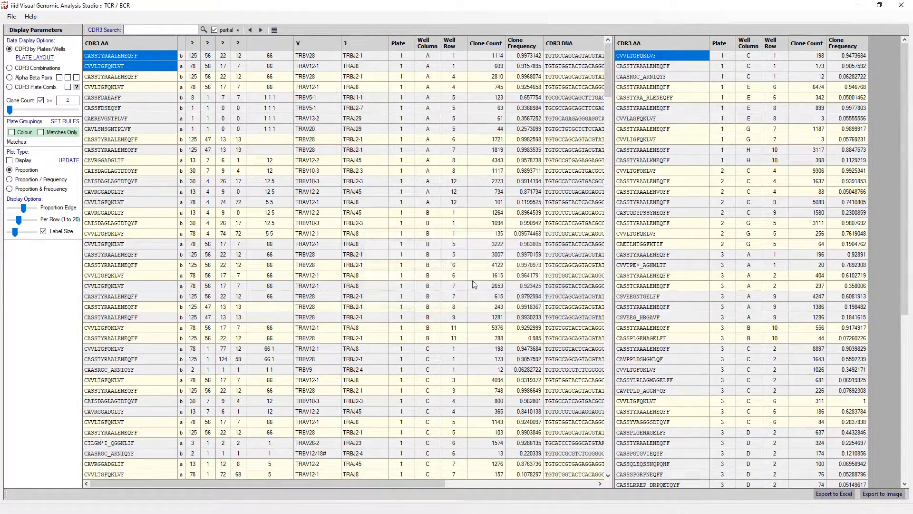
click(237, 57)
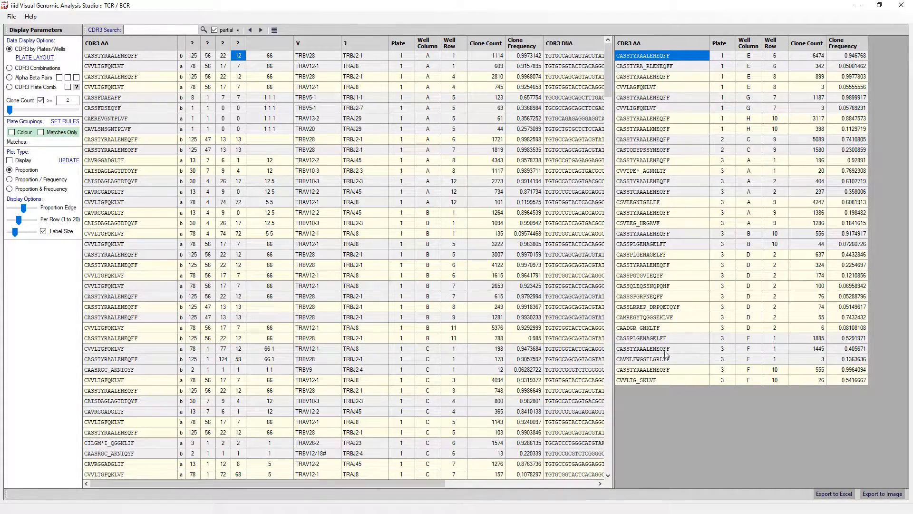
click(115, 67)
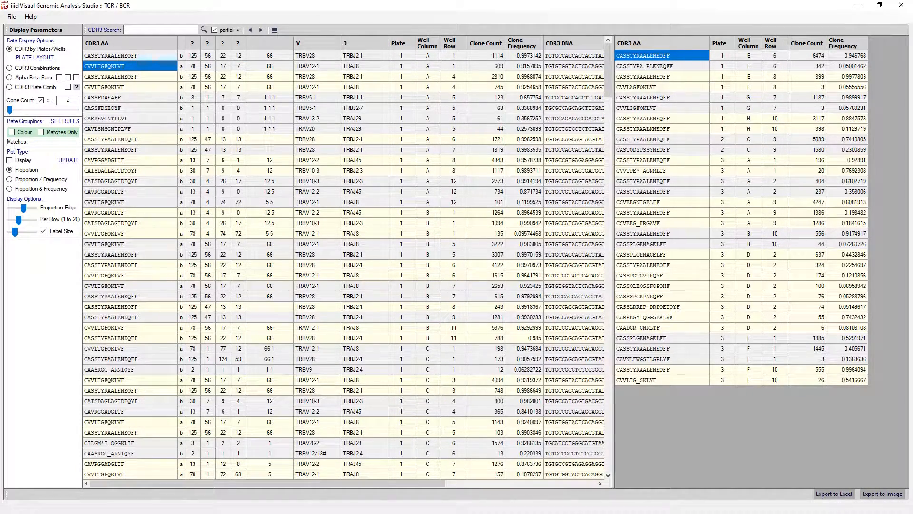
key(Up)
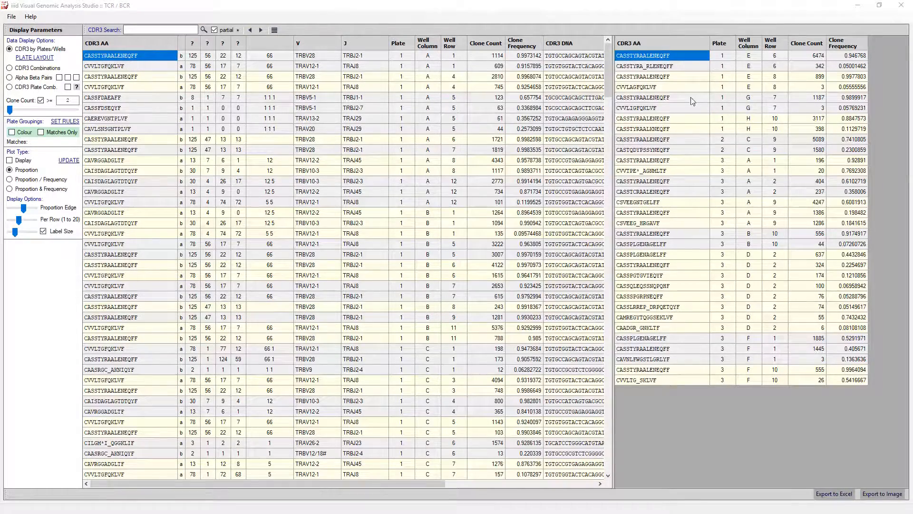
- Examine the pairing numbers of the five CDR3s in plate 3 well D7
drag(602, 71, 603, 384)
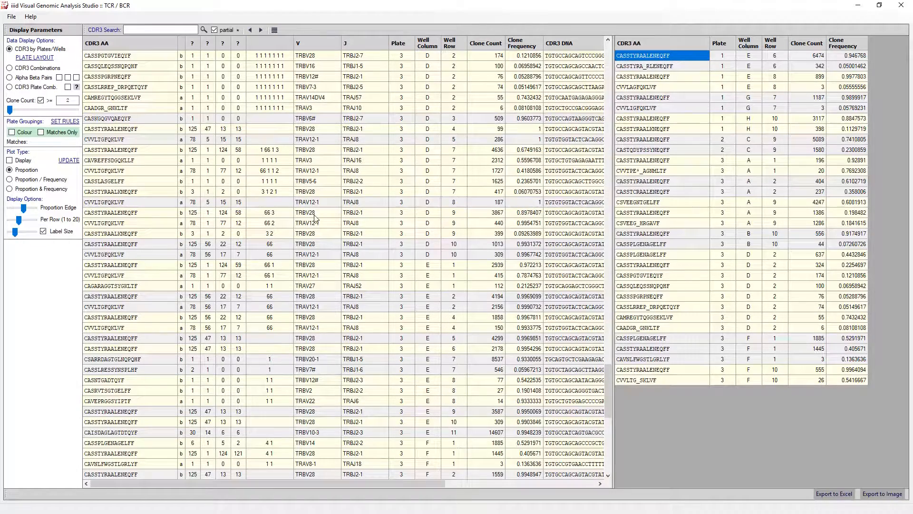
drag(278, 152, 280, 195)
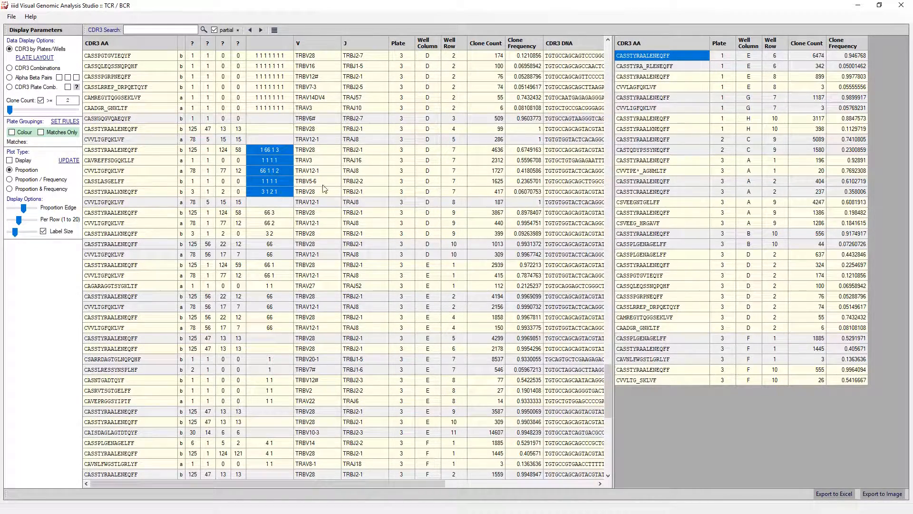
scroll(329, 191, up, 7)
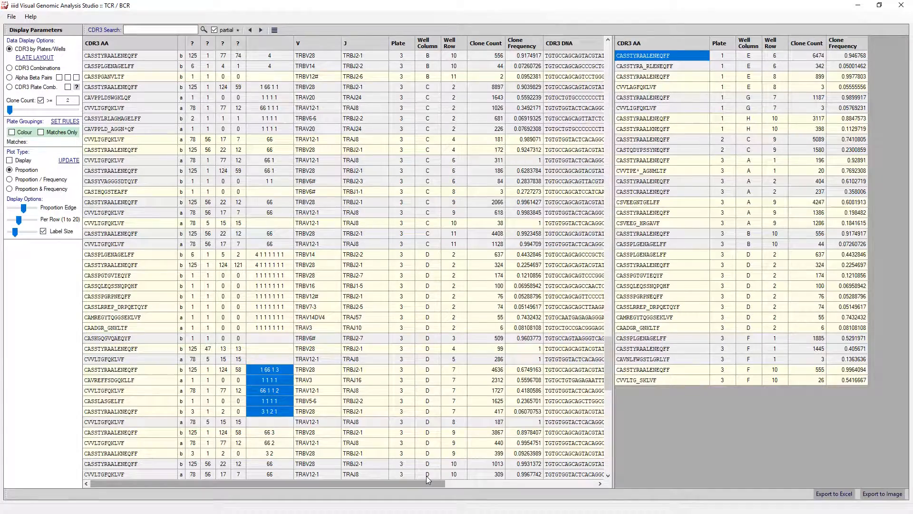
- Review the gene, plate, well, clone and DNA columns, highlighting the V and J genes of the first four visible plate 1 rows
drag(428, 480, 520, 480)
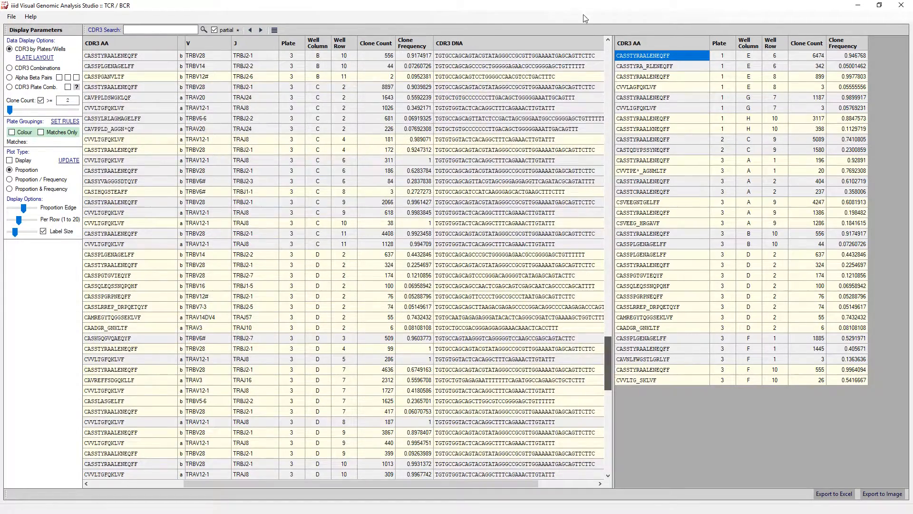
drag(608, 364, 608, 70)
drag(292, 61, 490, 62)
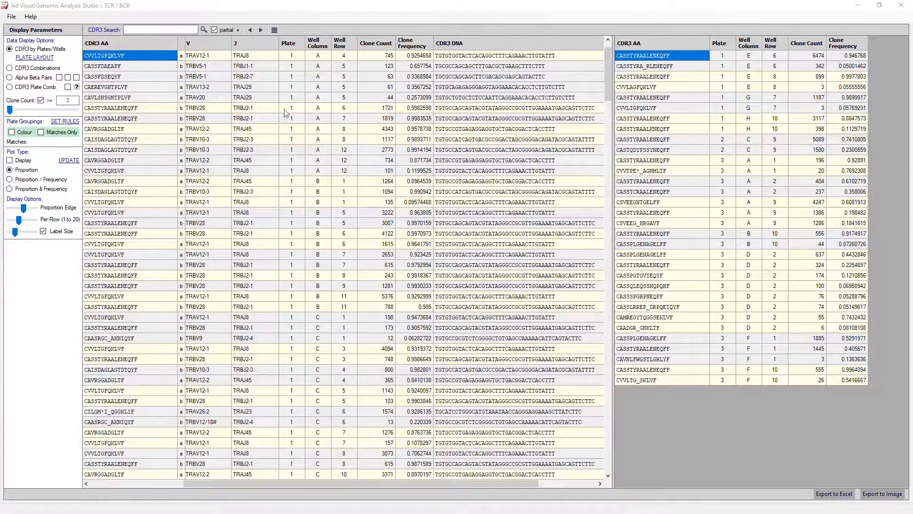
drag(212, 56, 222, 88)
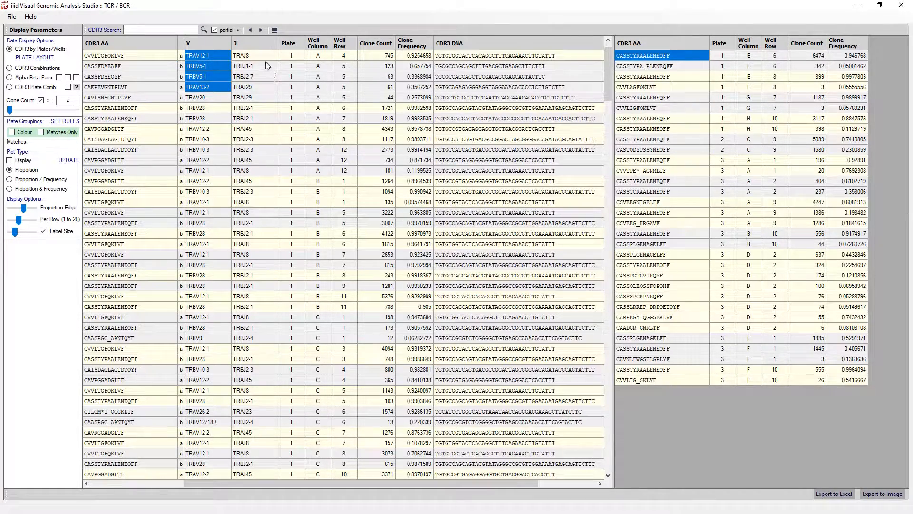
drag(267, 55, 267, 95)
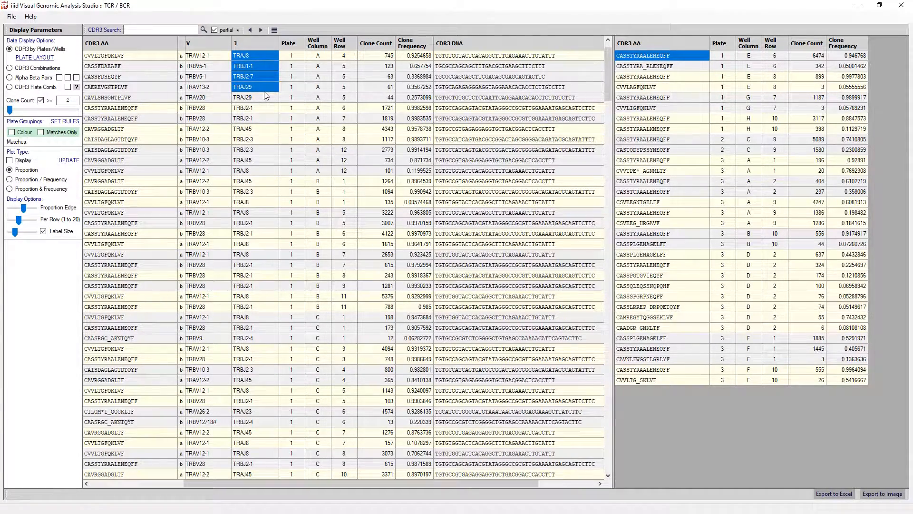
- Inspect the ambiguous V gene entry TRBV12/18# in plate 1 well C6 and compare it with the TRAV12 entries above
click(215, 422)
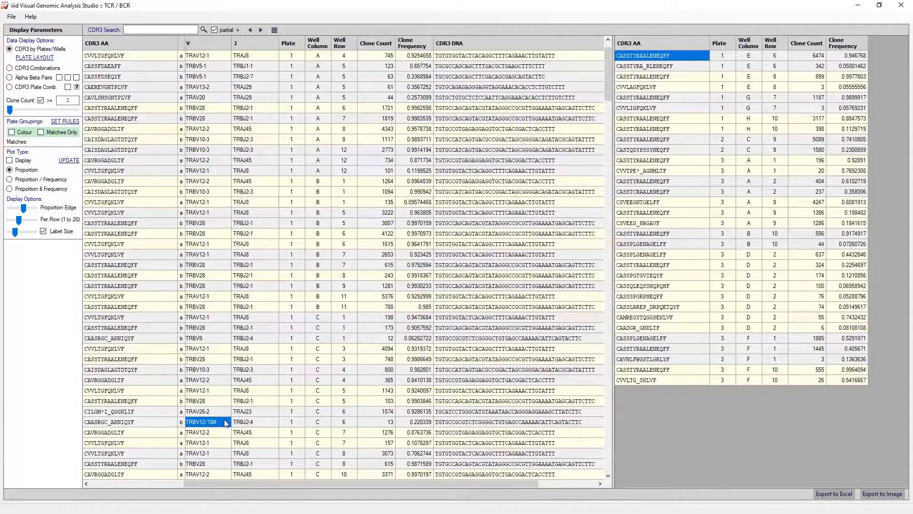
click(217, 392)
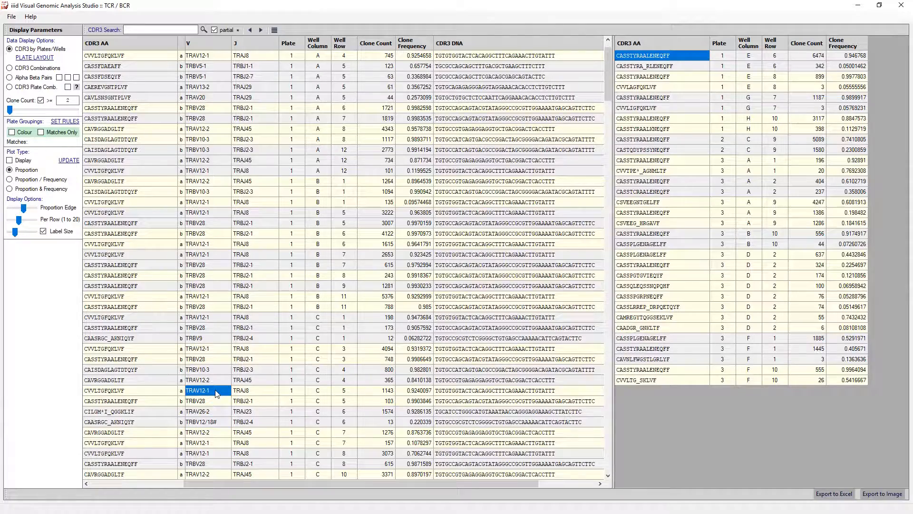
click(209, 380)
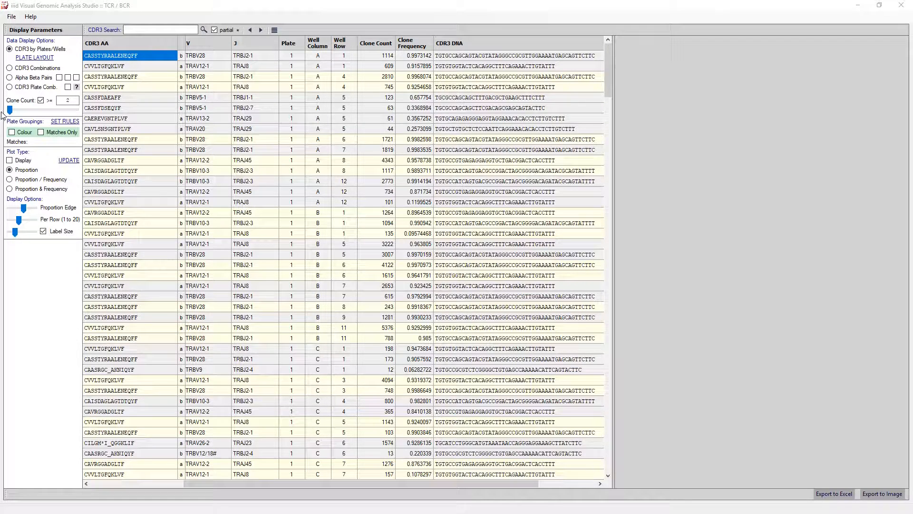
- Filter the CDR3 list by minimum clone counts of 7635, 5127 and 500 in turn
drag(10, 111, 43, 113)
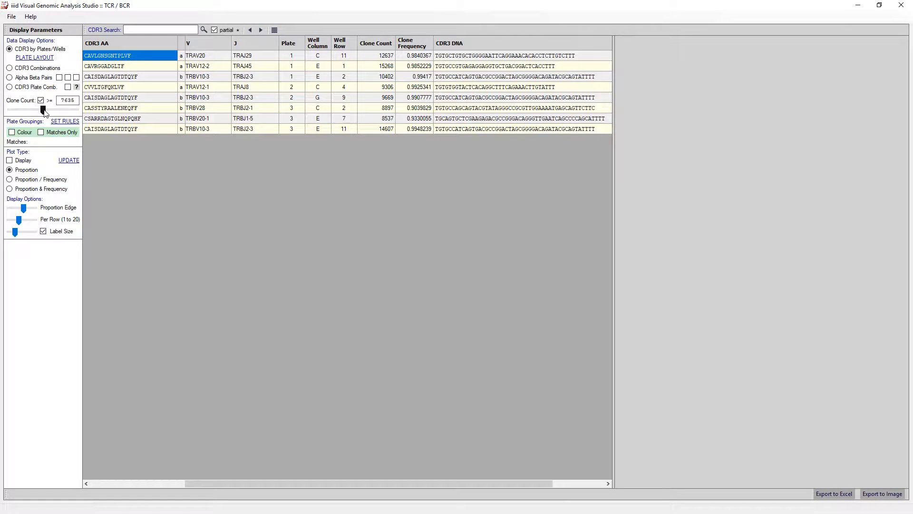
drag(43, 111, 31, 107)
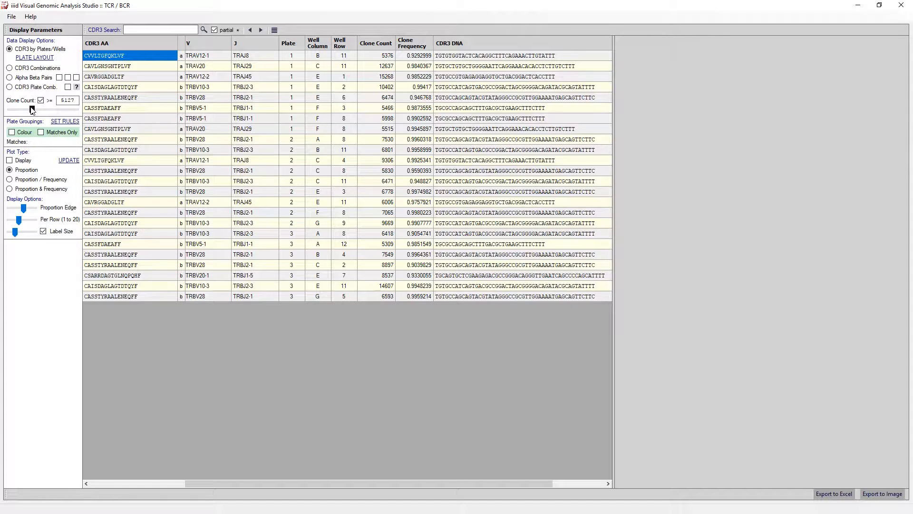
double_click(68, 100)
text(500)
key(Return)
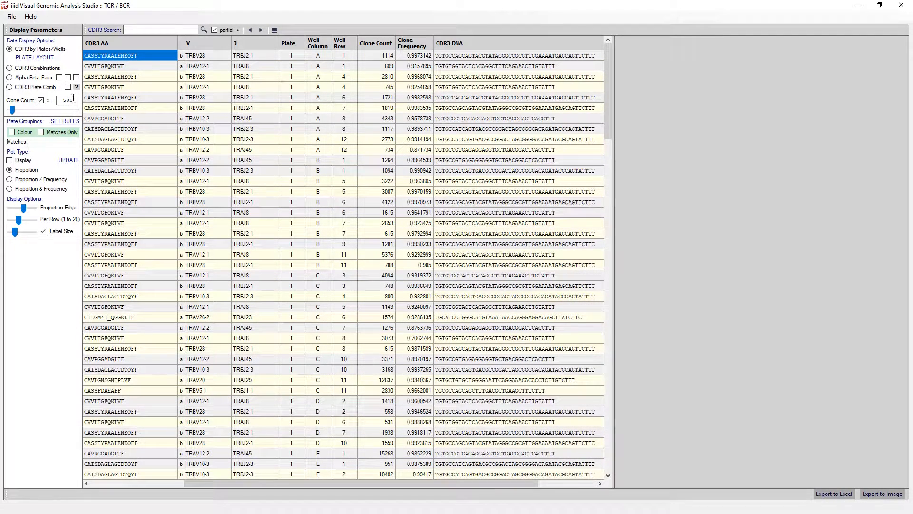
- Show the CDR3s with clone counts below 500, and return to the minimum filter with a threshold of 2
click(41, 101)
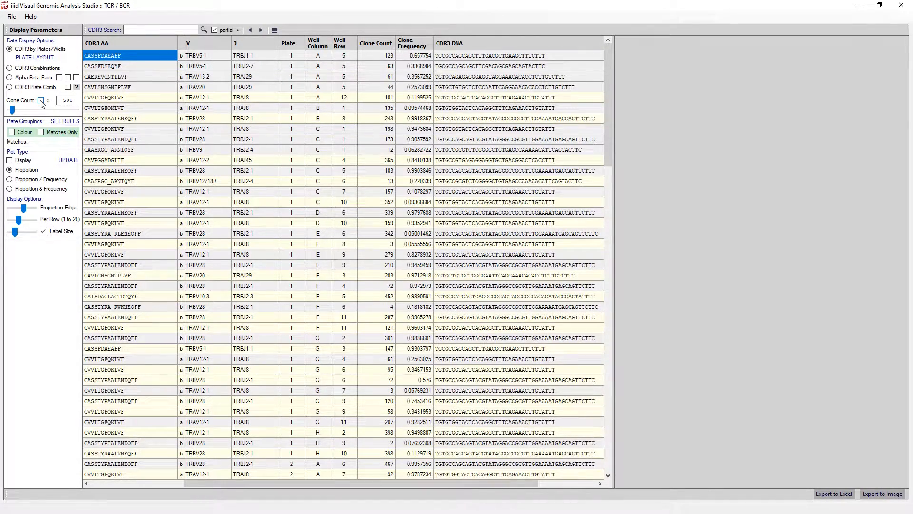
click(41, 100)
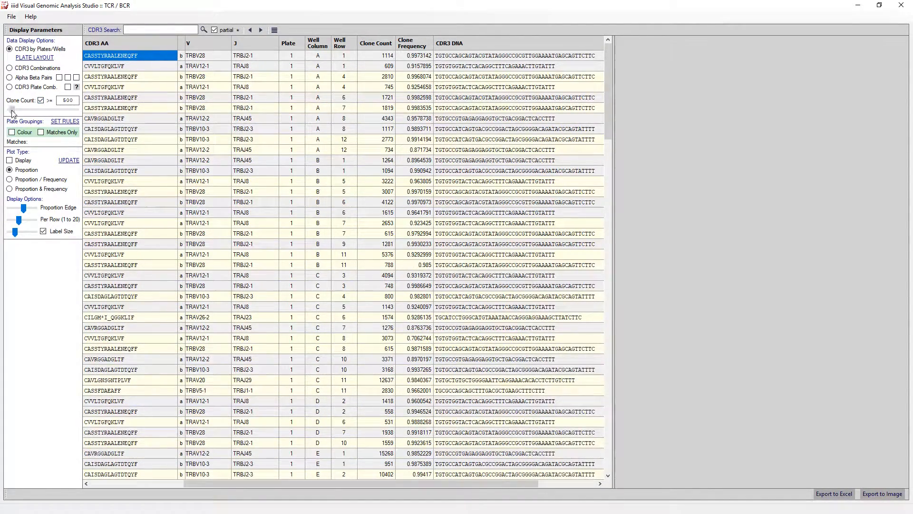
mouse_move(12, 112)
mouse_down()
mouse_move(49, 111)
mouse_move(6, 114)
mouse_up()
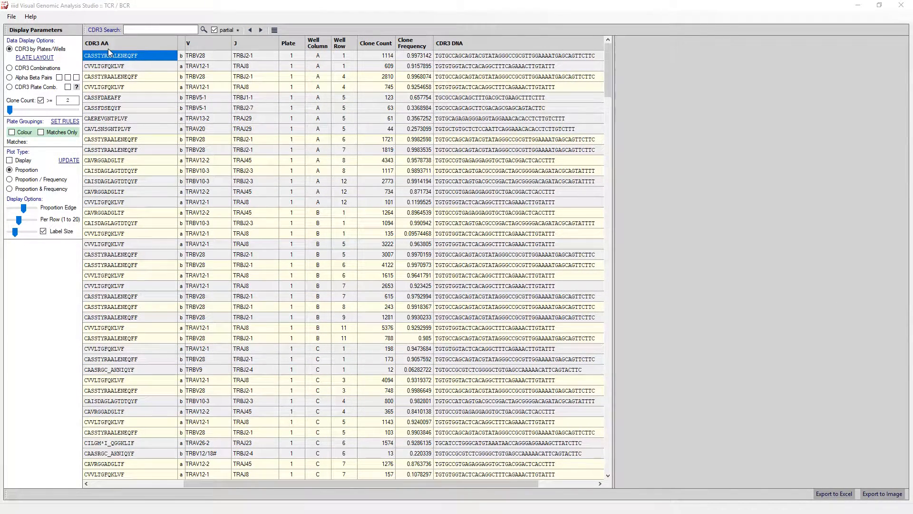
- Display the CDR3 combinations and list the wells of CAVRGGADGLTF alone and together with CAISDAGLAGTDTQYF
click(37, 71)
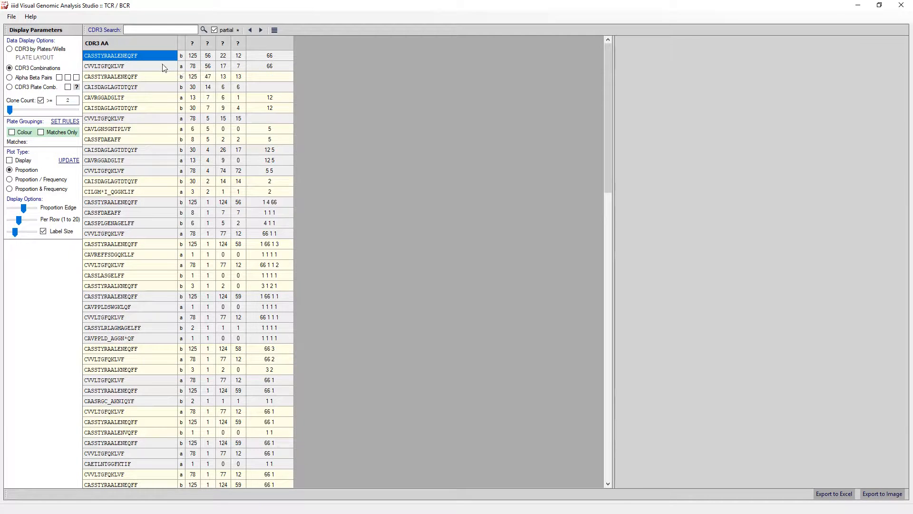
click(147, 58)
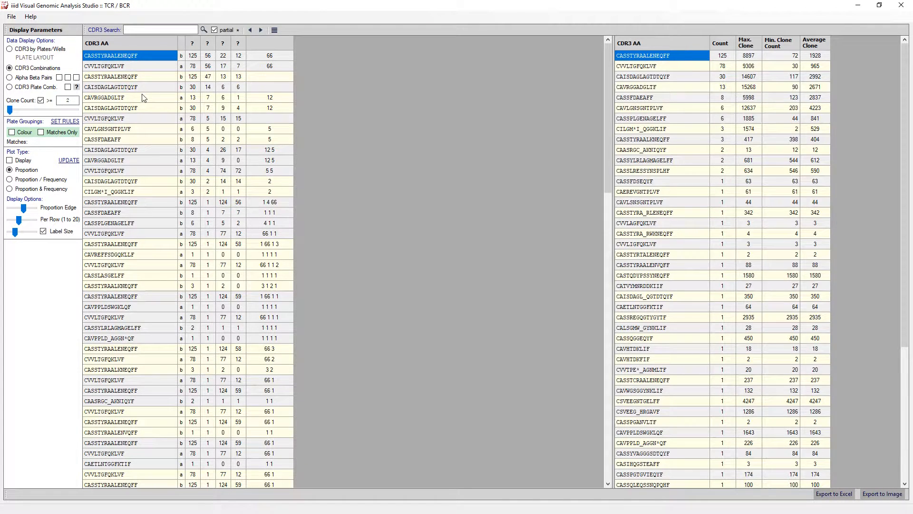
click(145, 98)
click(193, 98)
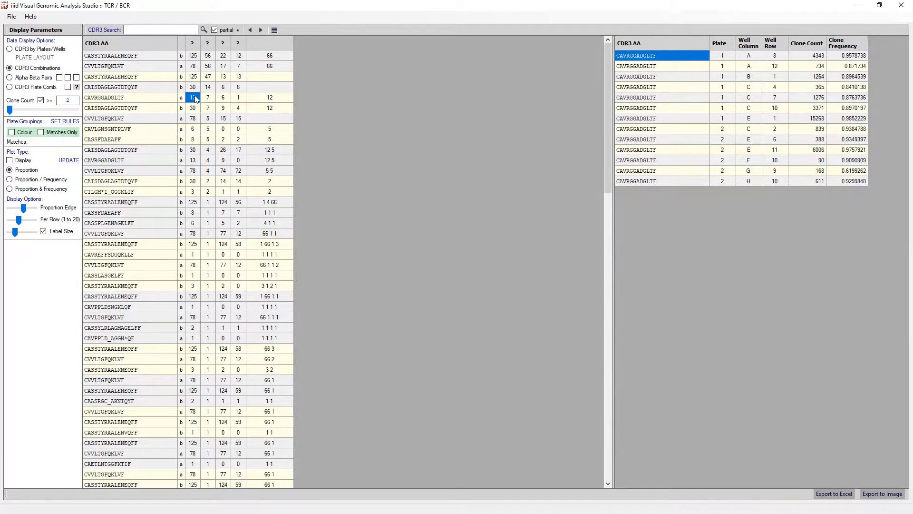
click(208, 108)
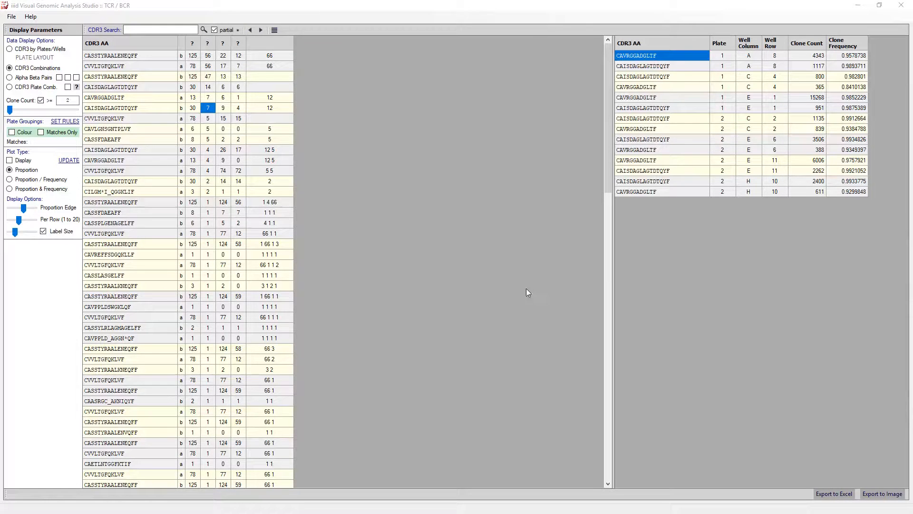
- Display the alpha beta pairs, highlight the first two pairs and list the wells containing CVVLTGFQKLVF
click(46, 81)
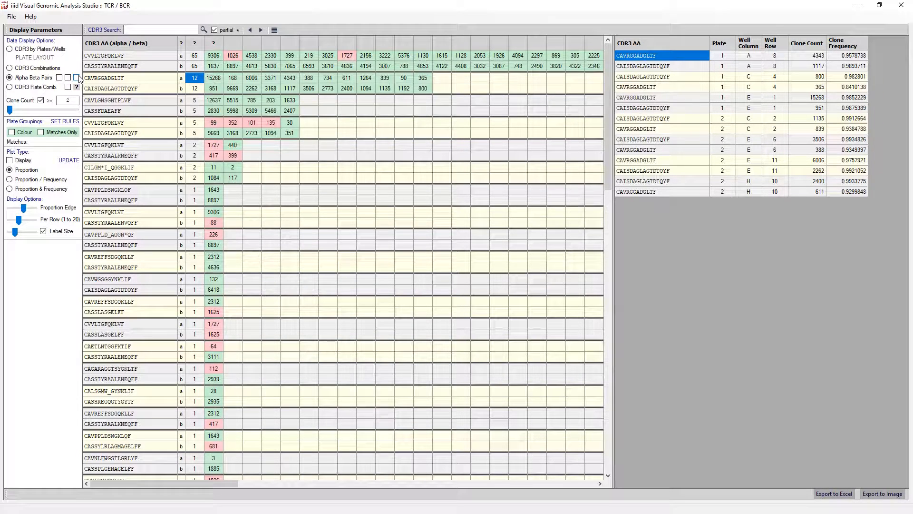
click(157, 56)
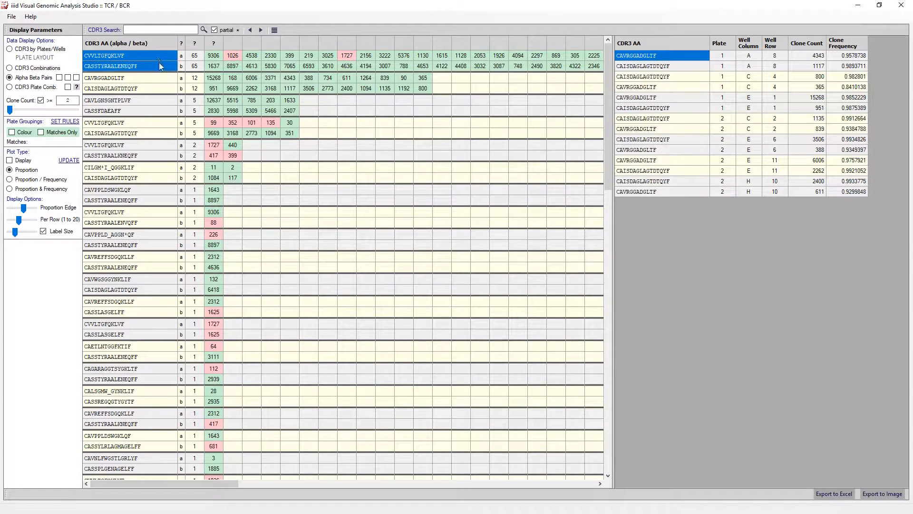
click(173, 82)
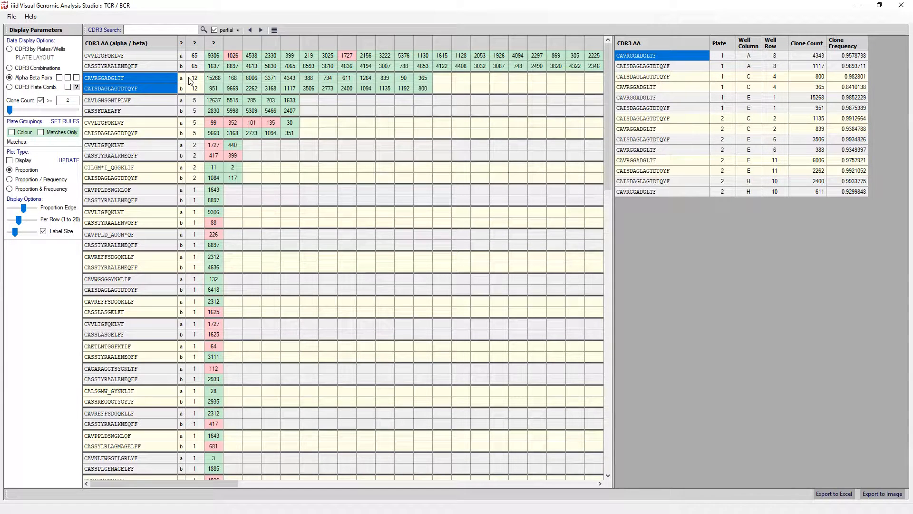
click(162, 76)
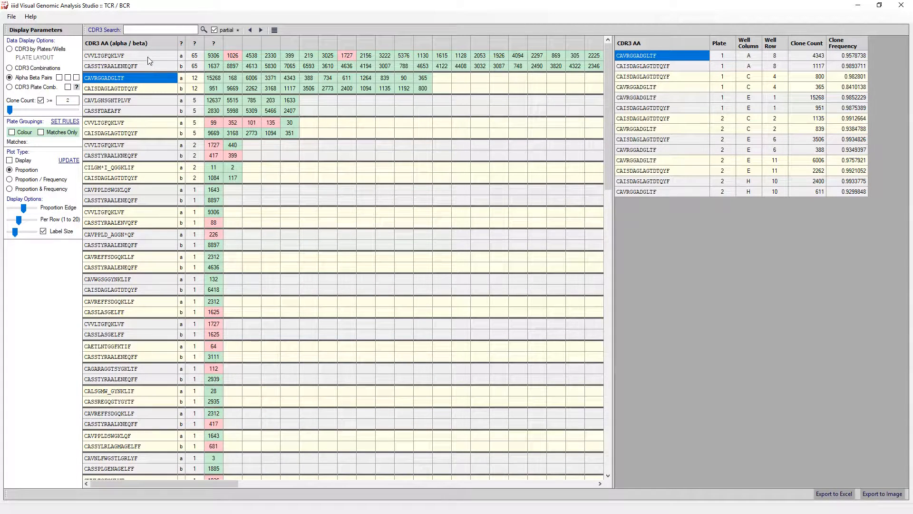
click(149, 56)
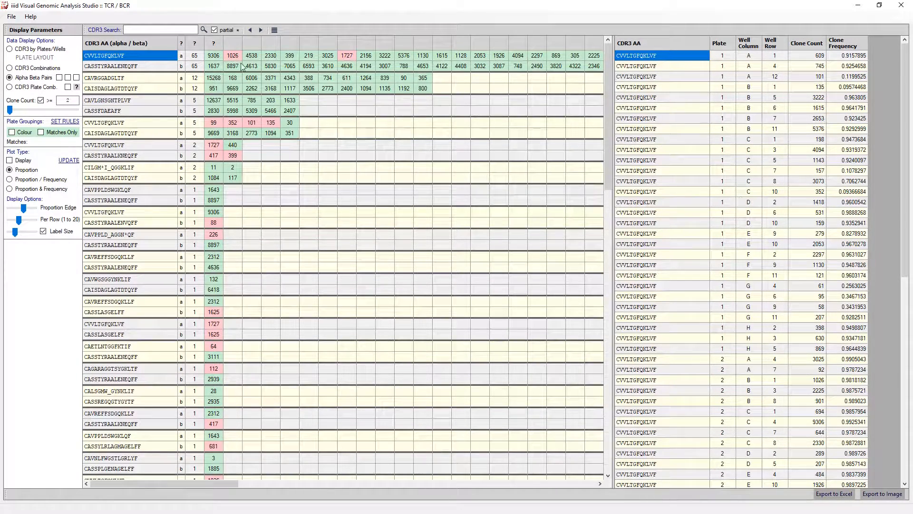
- List the wells shared by the CAVRGGADGLTF and CAISDAGLAGTDTQYF pair and match the well details' alpha and beta labels to the pair
click(198, 80)
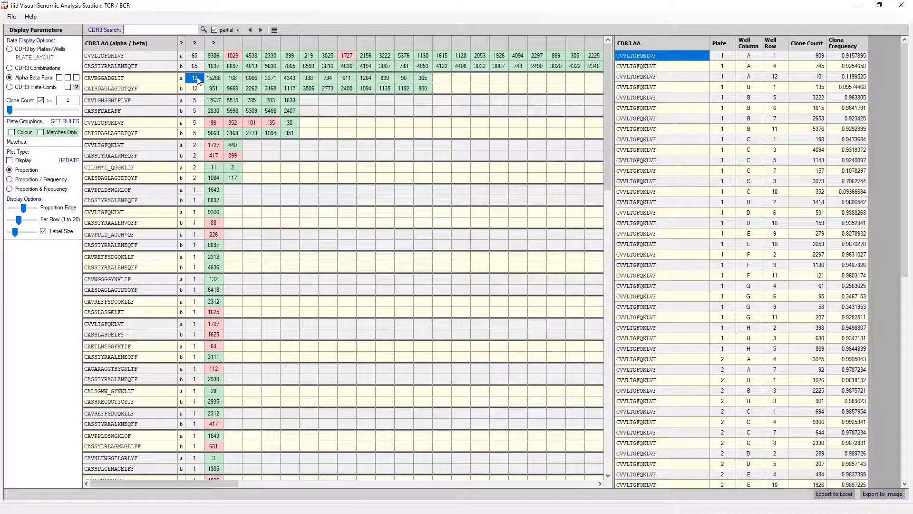
click(197, 80)
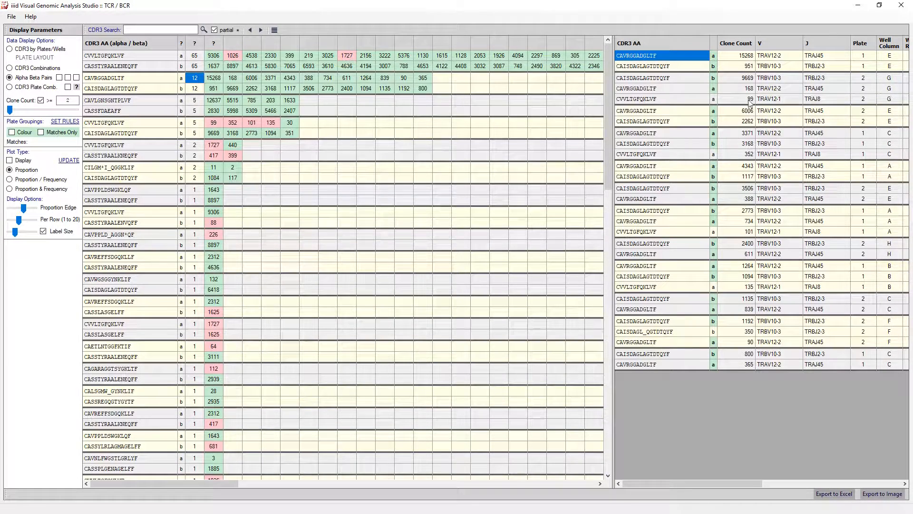
drag(713, 79, 713, 89)
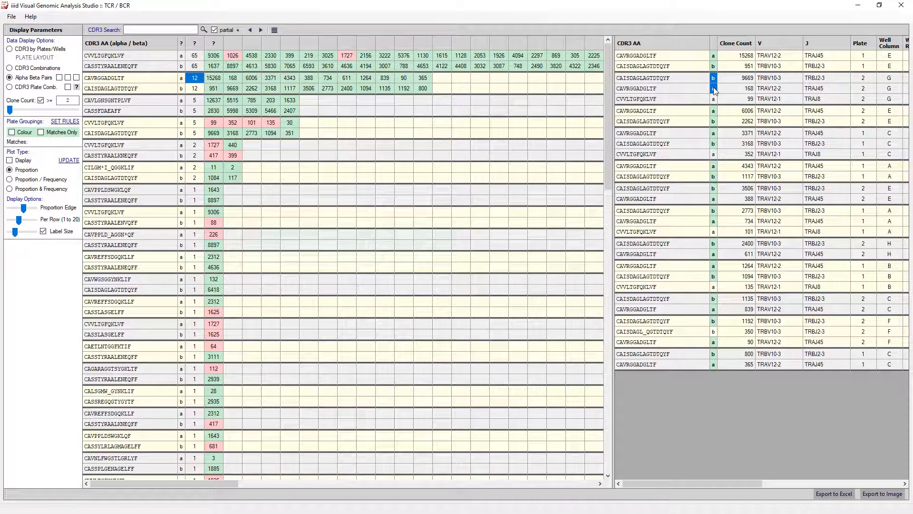
drag(181, 78, 180, 86)
click(662, 55)
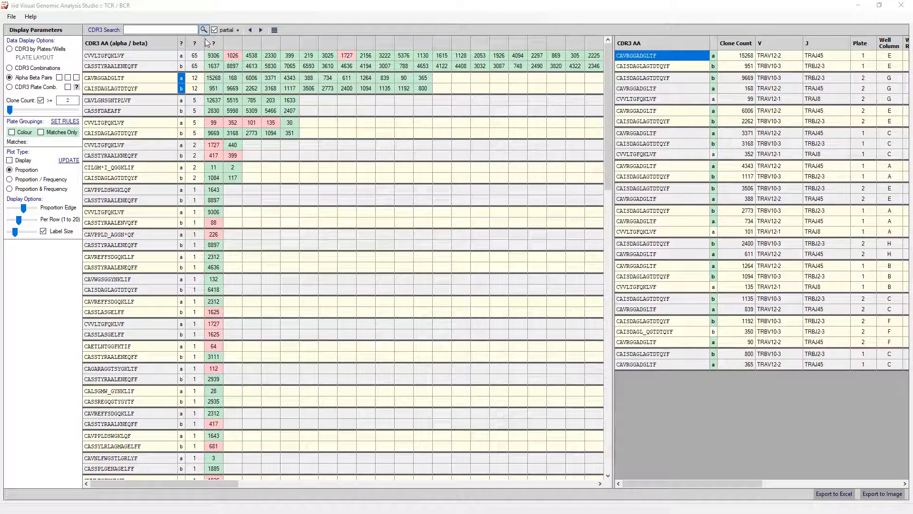
- Highlight the clone counts of the CAVRGGADGLTF and CAISDAGLAGTDTQYF pair and read the clone count column's description
click(214, 79)
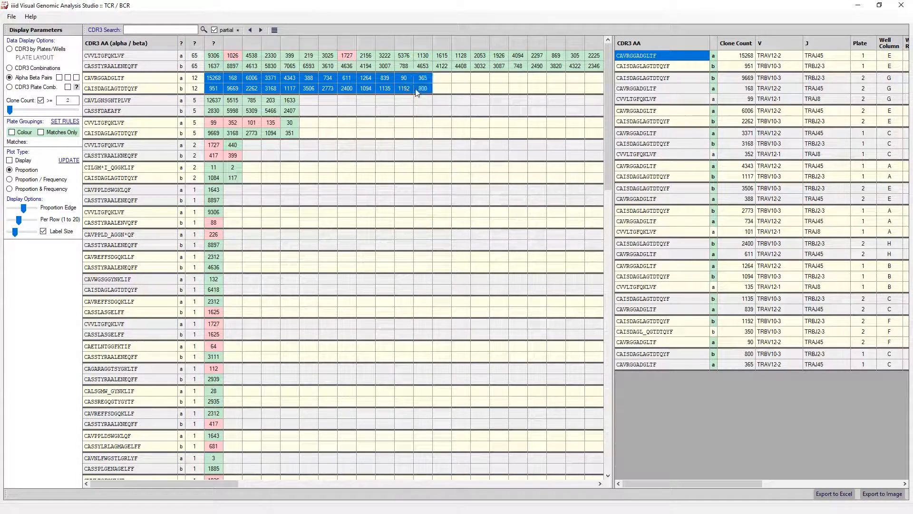
click(214, 42)
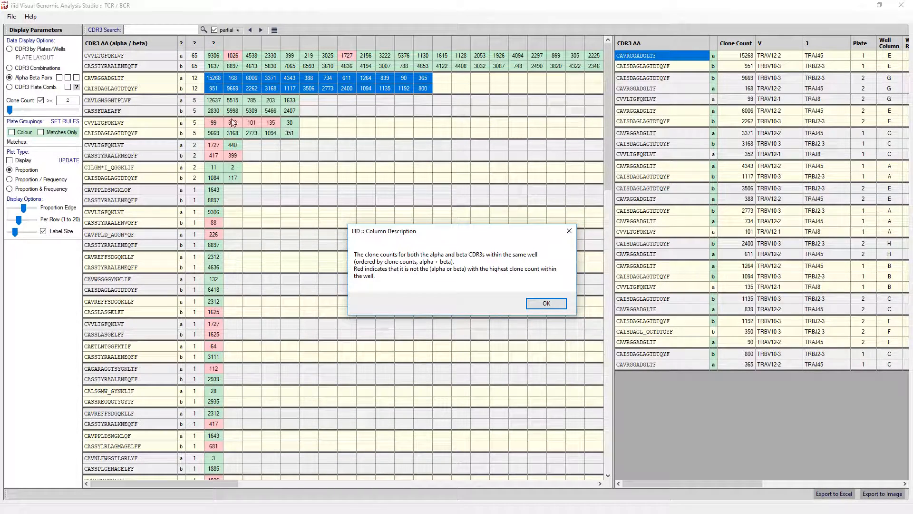
click(557, 303)
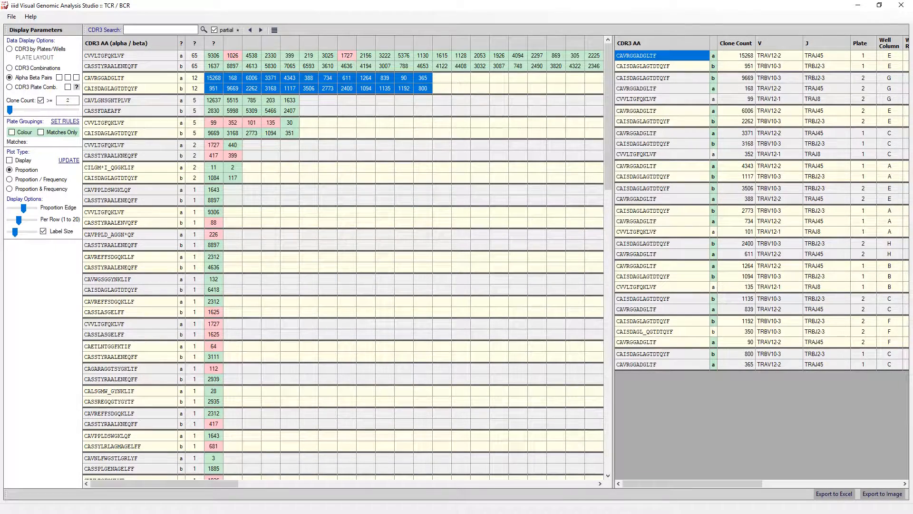
- Compare the well details behind the second pair's 15268 clone count with those behind the red 99 and 352 counts of CVVLTGFQKLVF
click(213, 78)
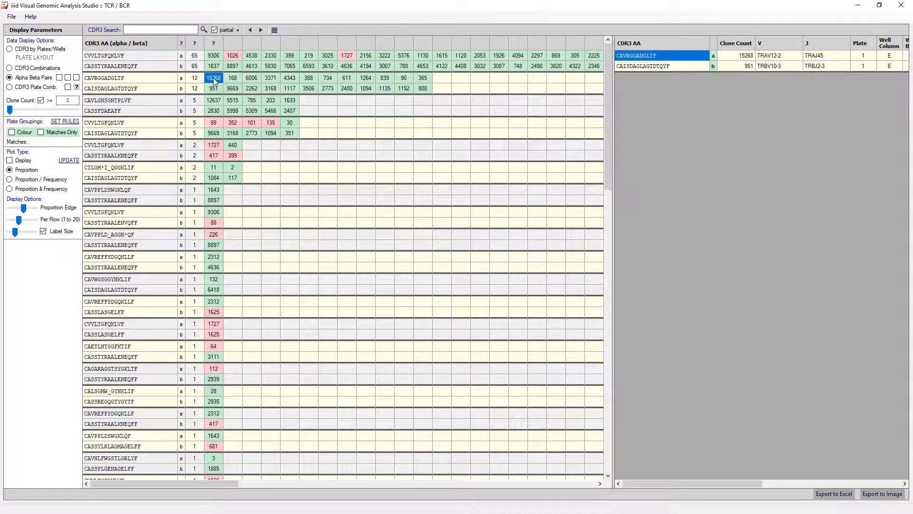
click(214, 125)
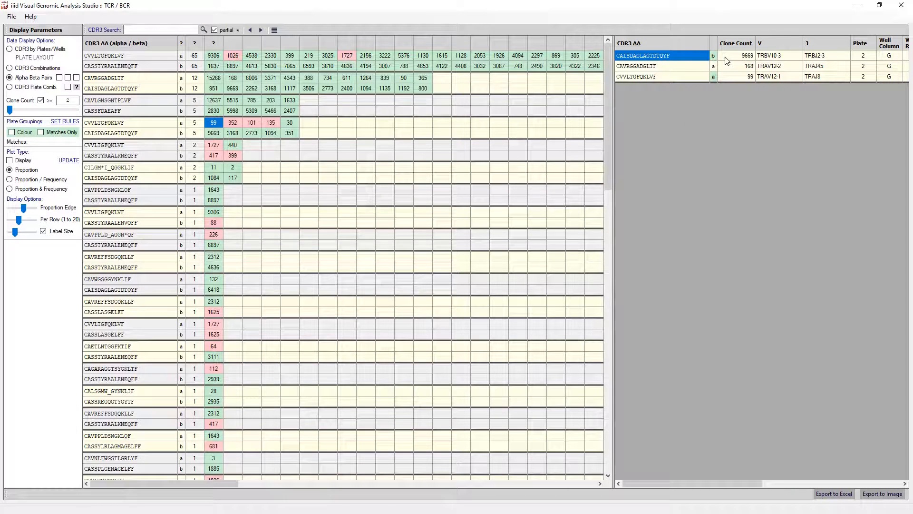
click(747, 79)
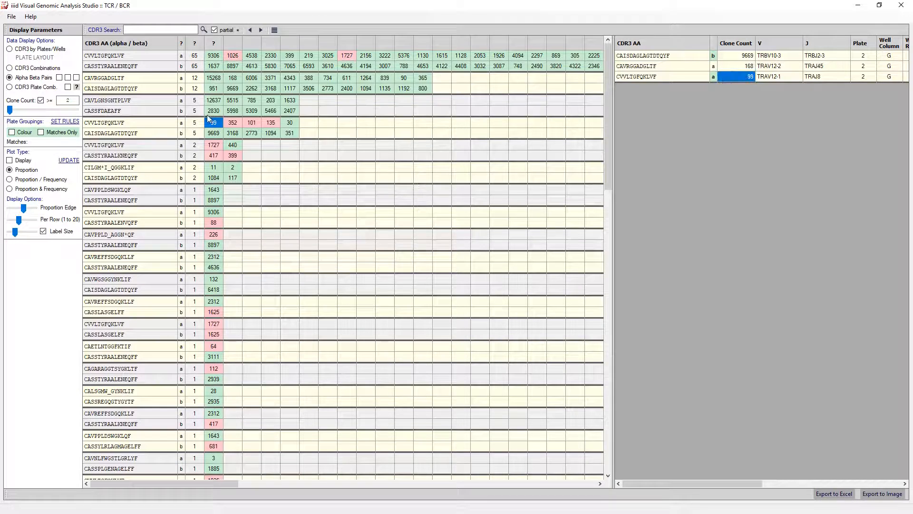
click(236, 122)
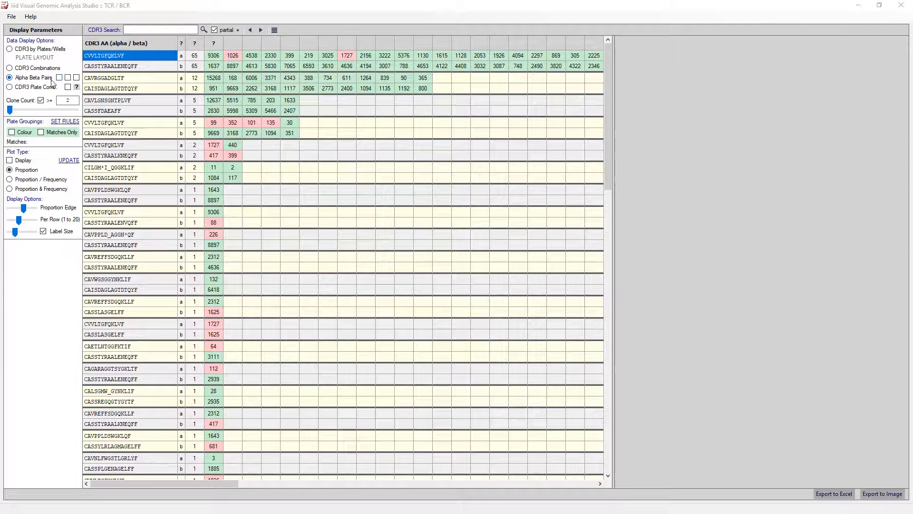
- Read the descriptions of the Alpha Beta Pairs and CDR3 Plate Combinations options, and set the minimum clone count to 500
click(77, 87)
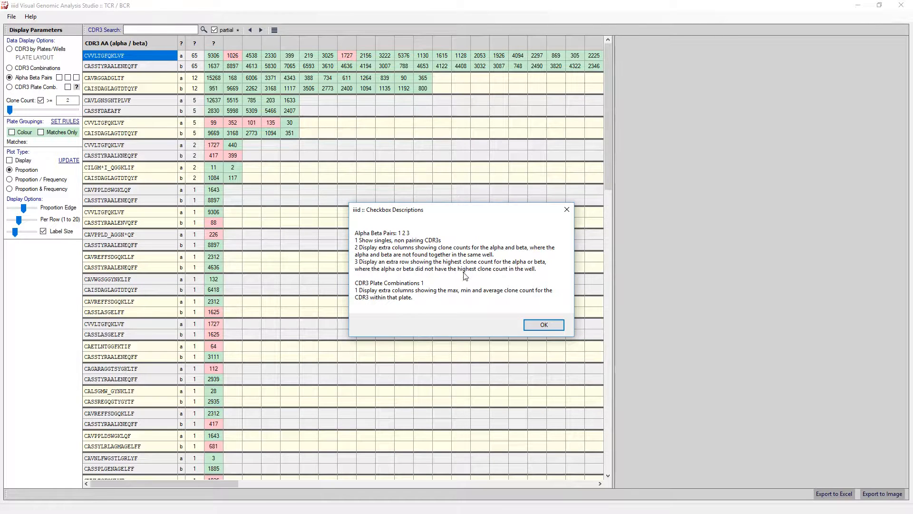
click(547, 325)
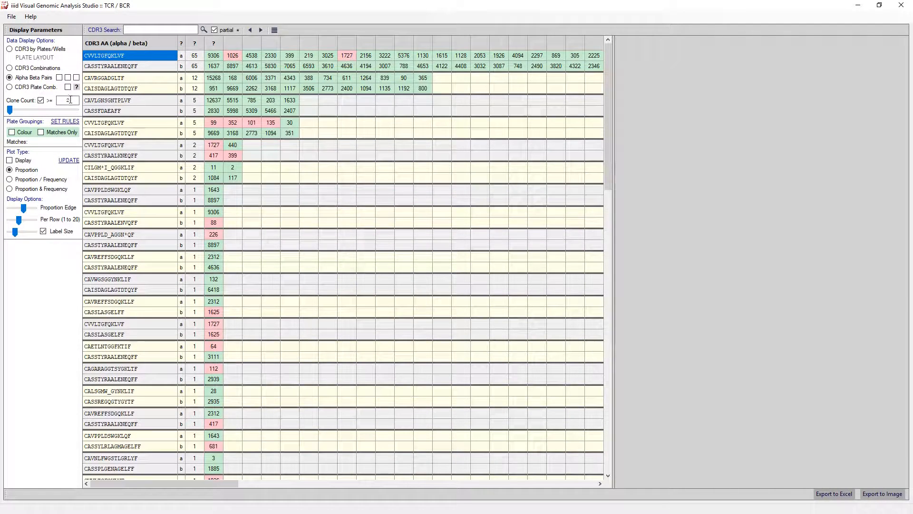
text(500)
key(Return)
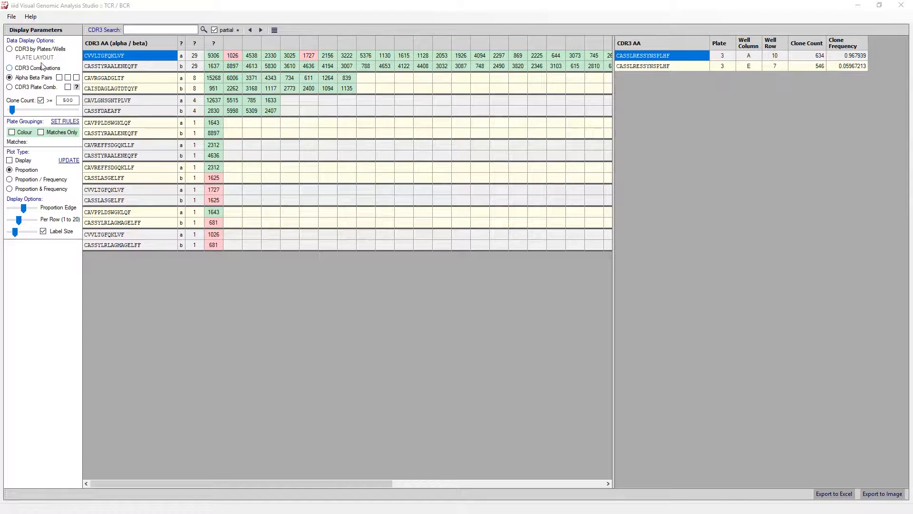
- Show the single, non-pairing CDR3s to list the wells of CASSPLGENAGELFF, and hide the singles again
click(59, 78)
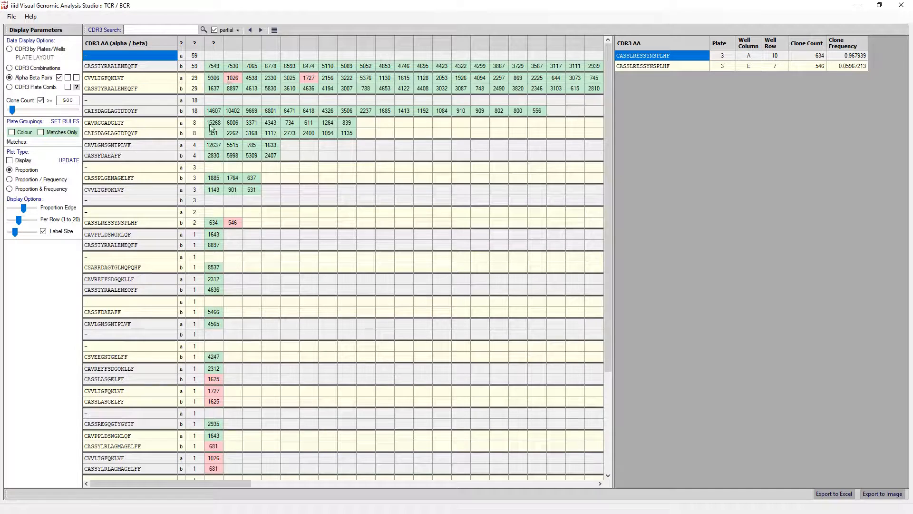
click(157, 182)
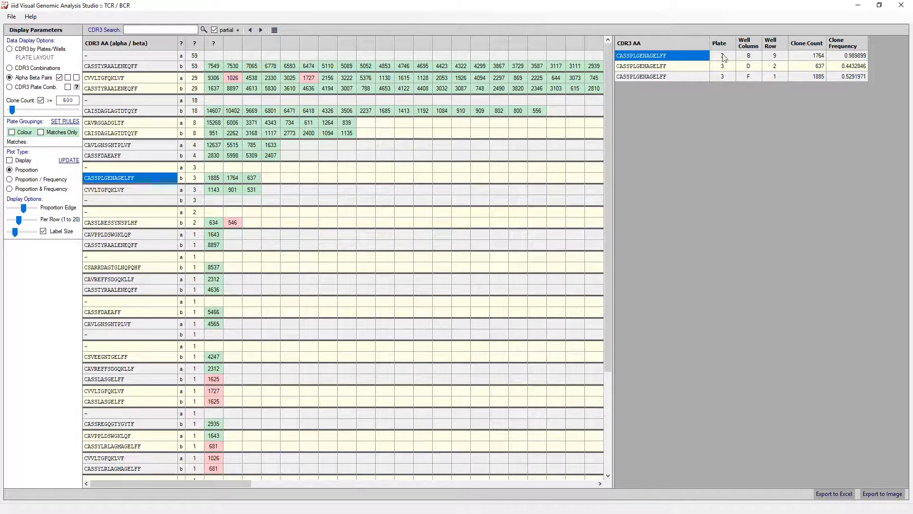
click(59, 78)
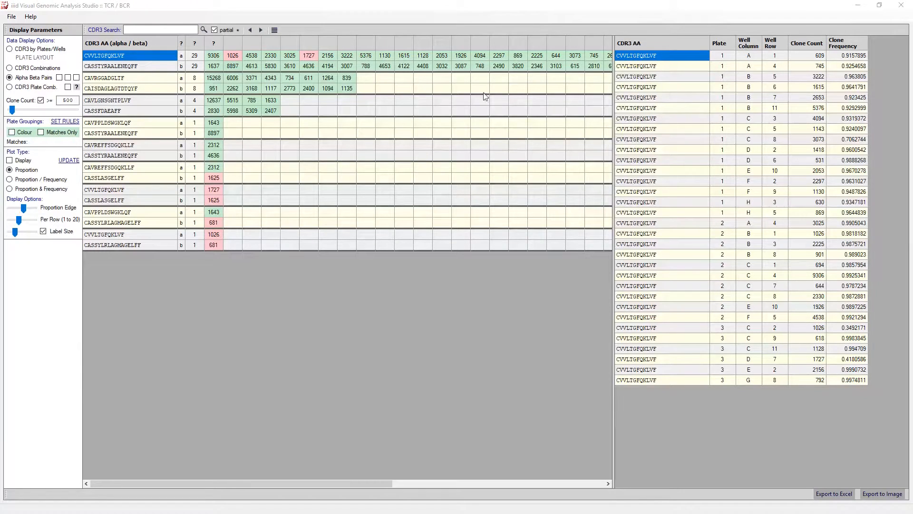
- Display the extra columns for alphas and betas not found together in a well and highlight the unpaired counts of CVVLTGFQKLVF
click(68, 78)
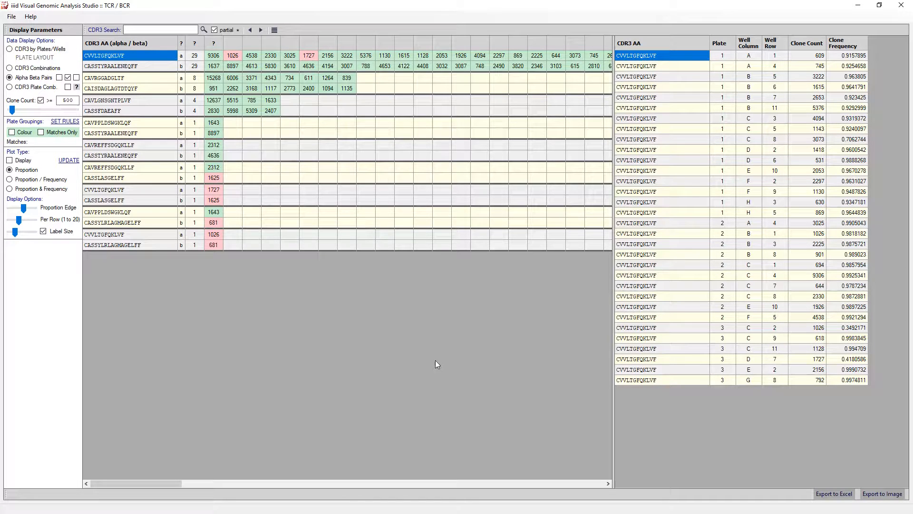
drag(168, 481, 266, 483)
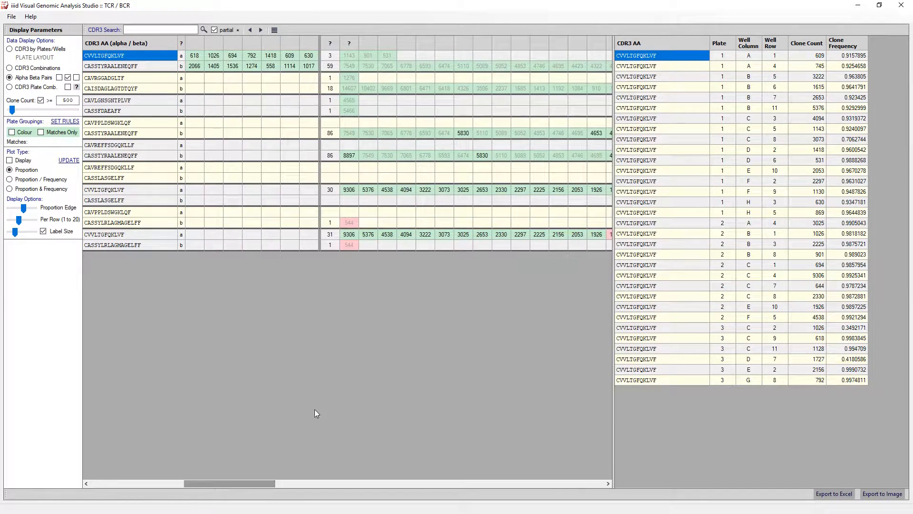
drag(389, 58, 326, 56)
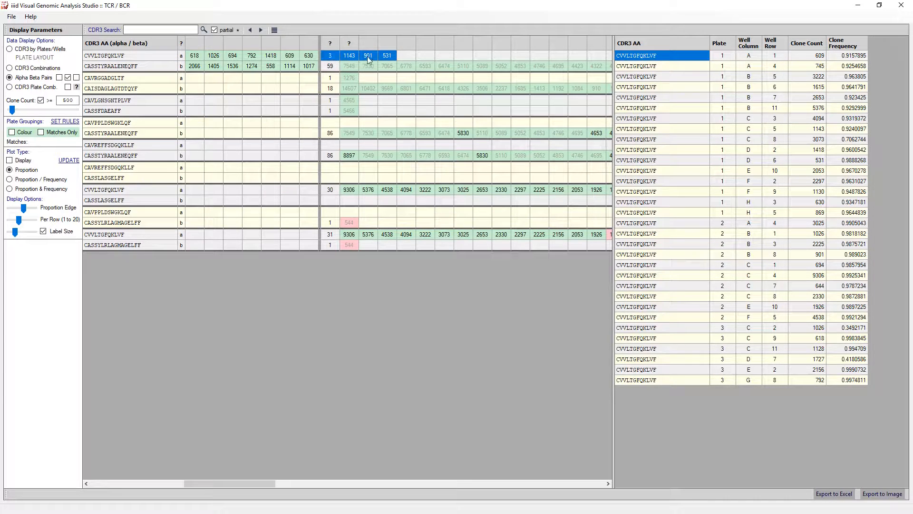
- Compare the first pair's paired and unpaired clone counts, and list the wells where CASSTYRAALENEQFF occurs without its alpha partner
drag(386, 65, 357, 68)
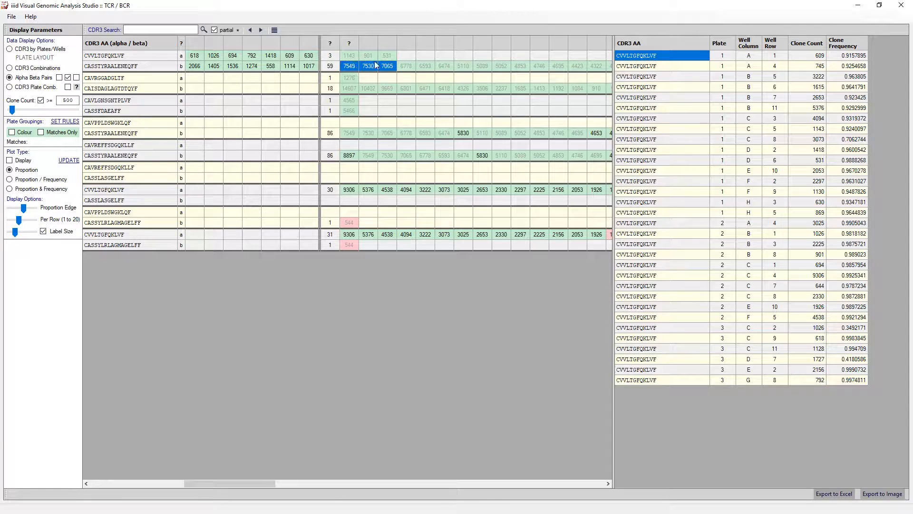
click(256, 57)
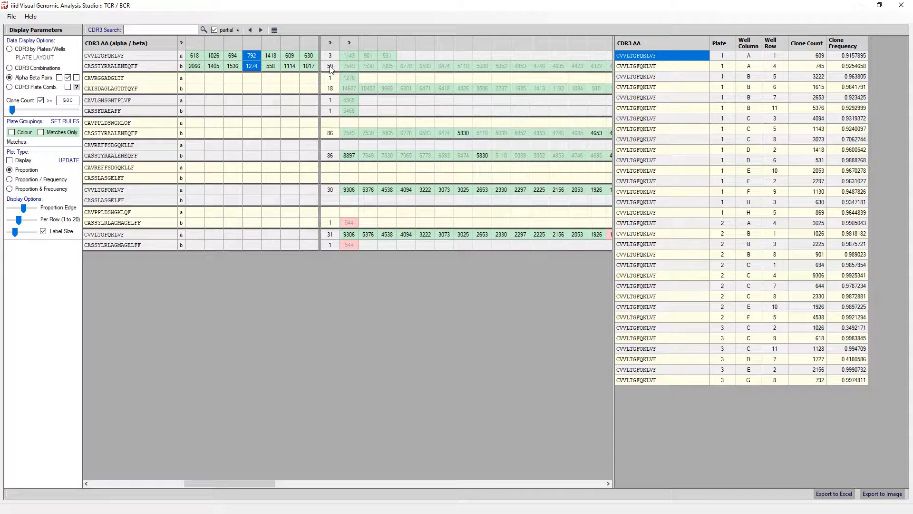
click(106, 71)
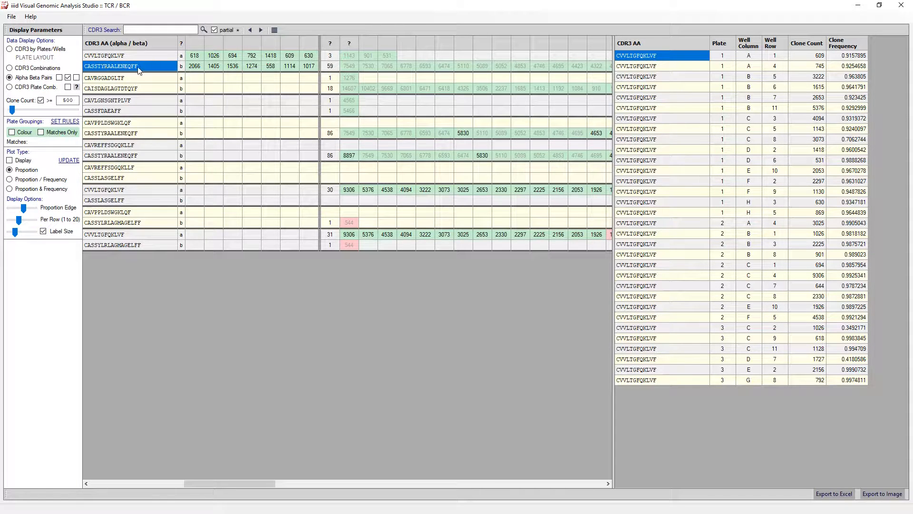
click(335, 69)
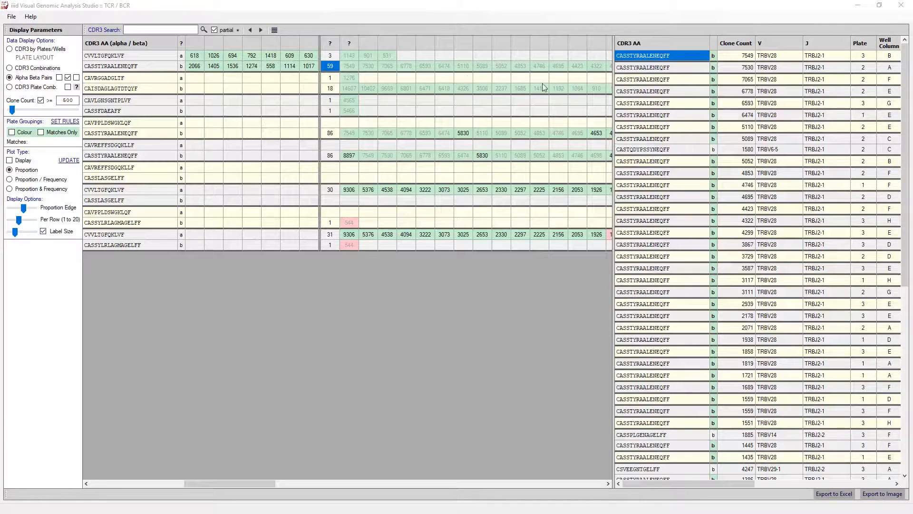
click(353, 64)
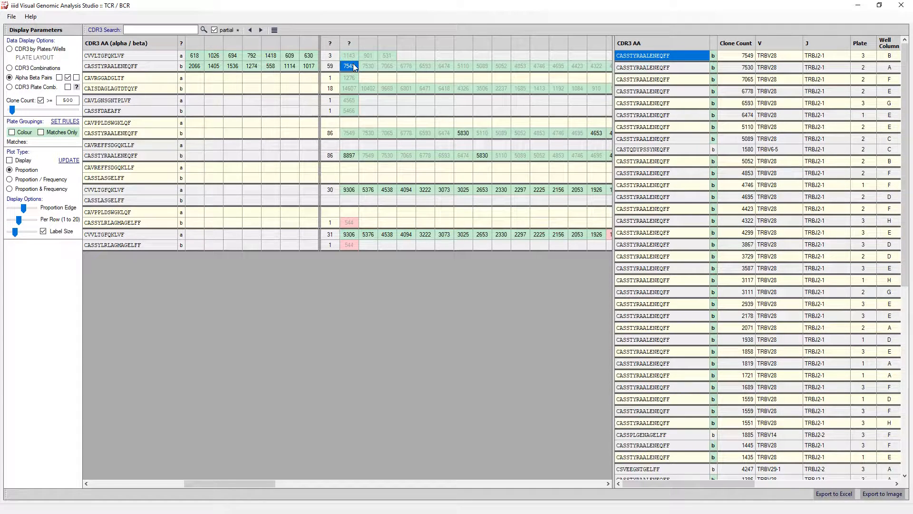
- Compare the well details behind the greyed 9669 count of CAISDAGLAGTDTQYF with those behind the black 5830 count of CASSTYRAALENEQFF
click(351, 223)
click(385, 87)
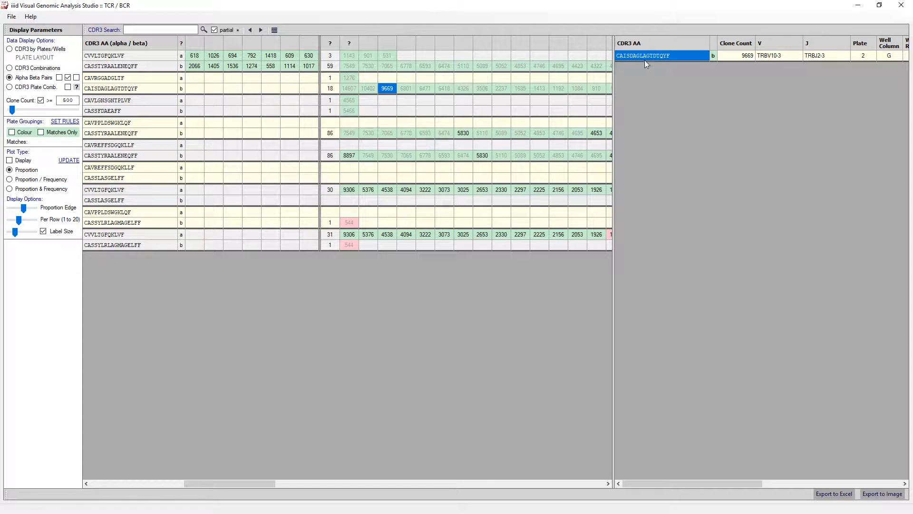
click(469, 132)
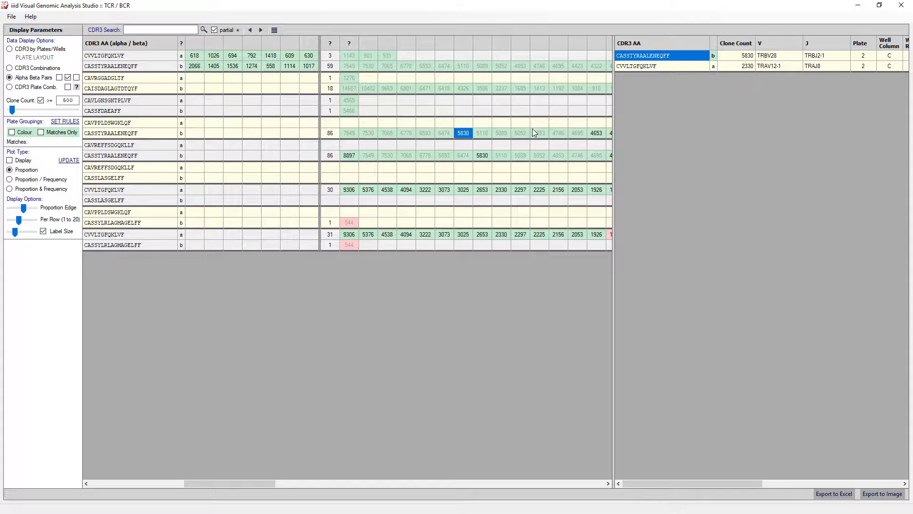
- Highlight the first pair's paired counts and its unpaired counts for comparison, and hide the extra unpaired columns
drag(275, 52, 218, 66)
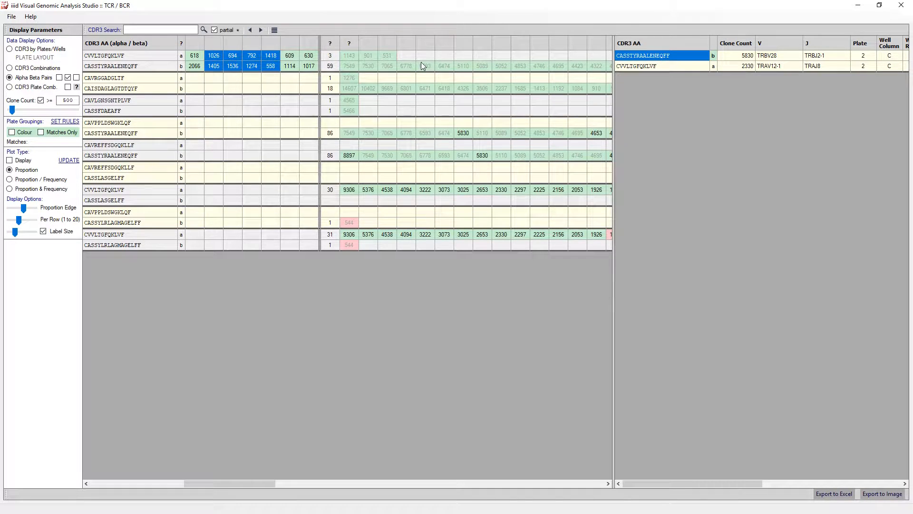
click(374, 54)
drag(374, 55, 432, 64)
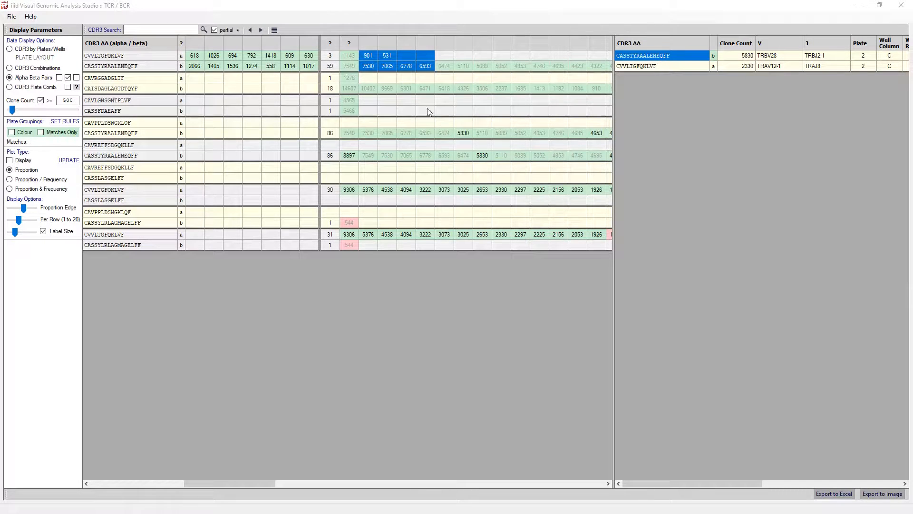
click(67, 78)
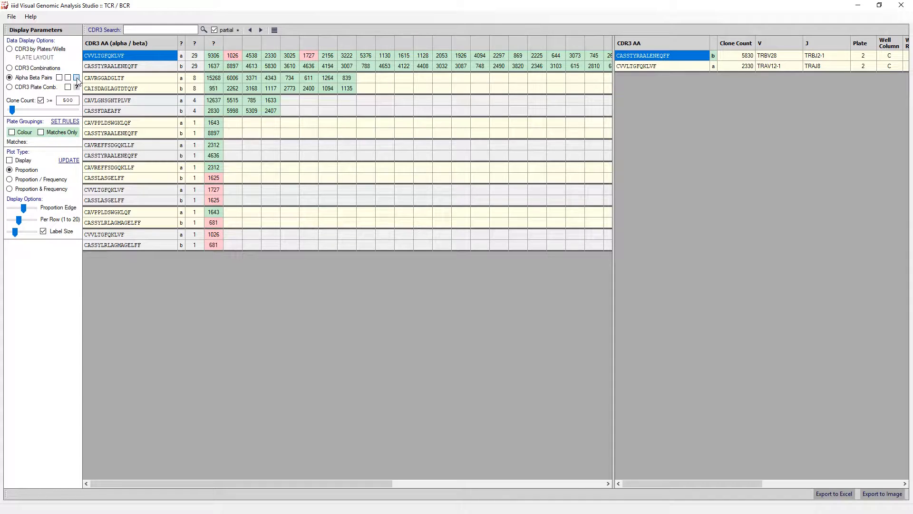
- Display the extra rows beneath the pairs, inspect the well details behind the red 1727 count of CVVLTGFQKLVF, and hide the rows again
click(76, 78)
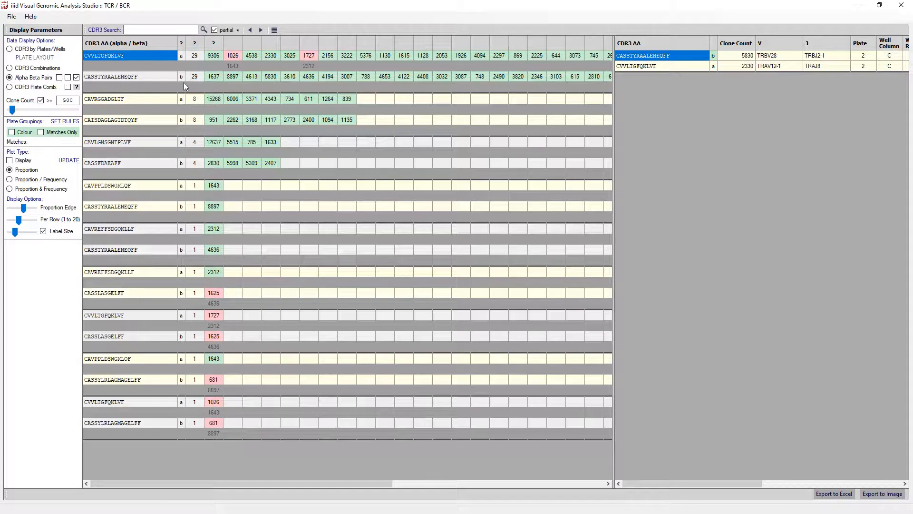
click(308, 66)
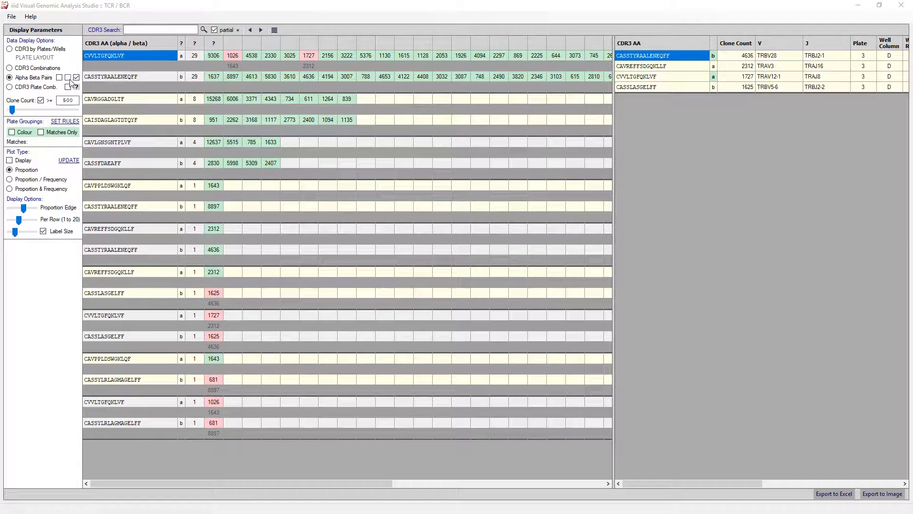
click(77, 77)
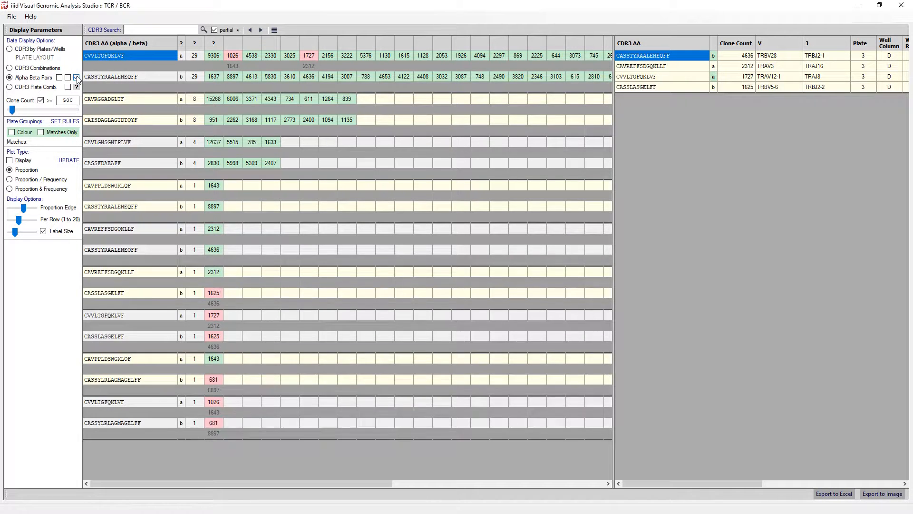
- Review the V gene, J gene and plate columns of the pairs, fitting the Plate No. (Count) column to its contents
drag(212, 484, 452, 488)
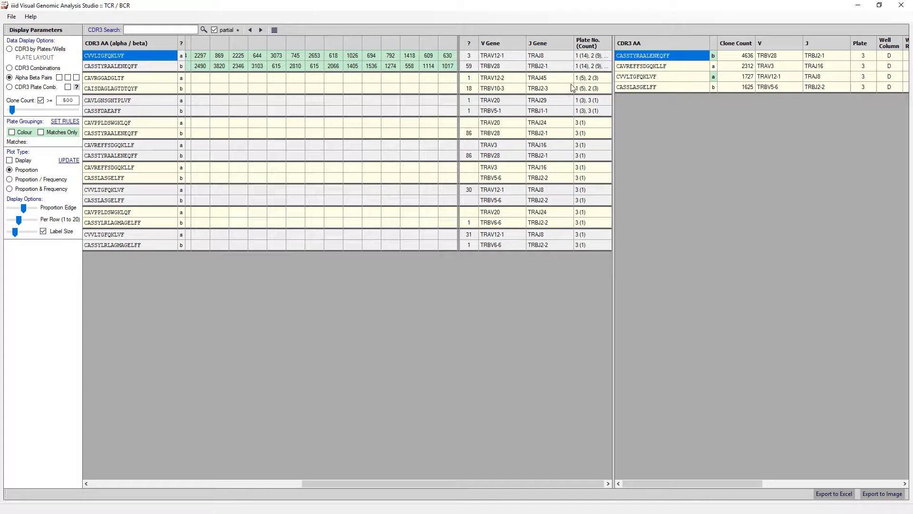
double_click(610, 43)
drag(326, 484, 389, 484)
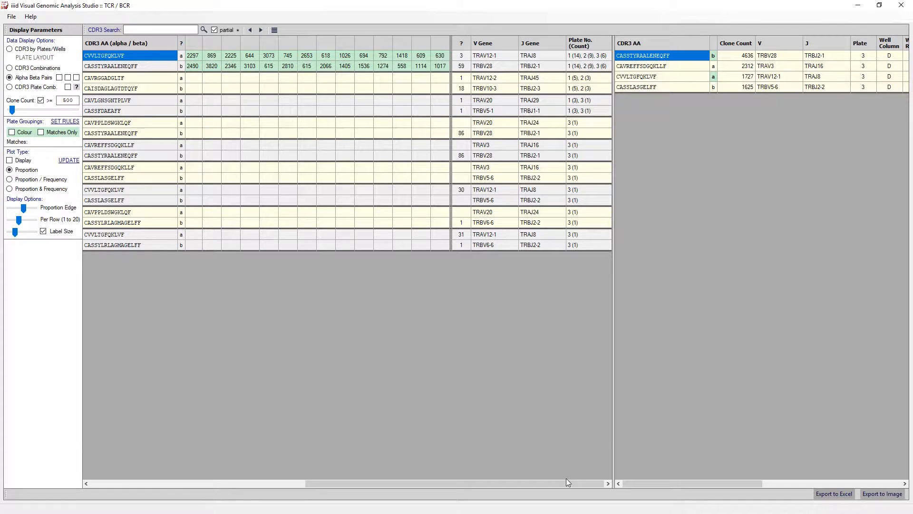
drag(566, 482, 241, 487)
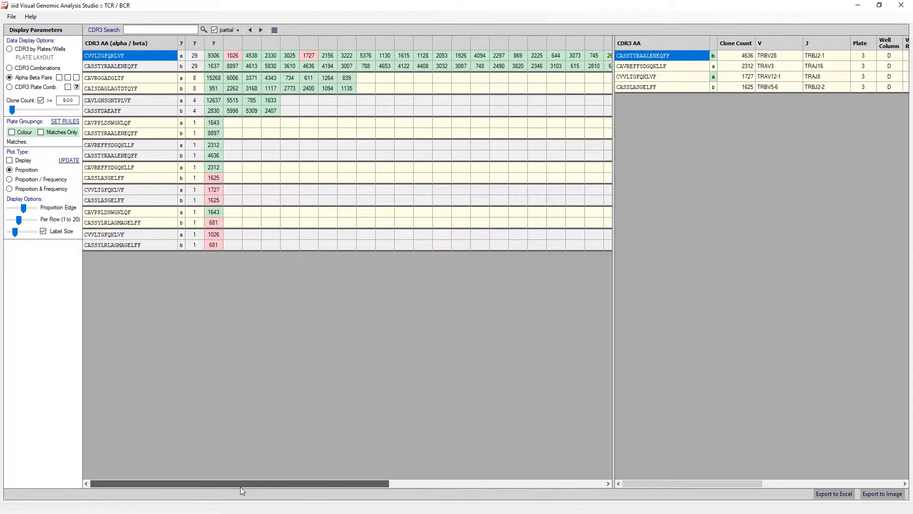
- Read the description of the column that marks each CDR3 as alpha or beta chain
click(181, 56)
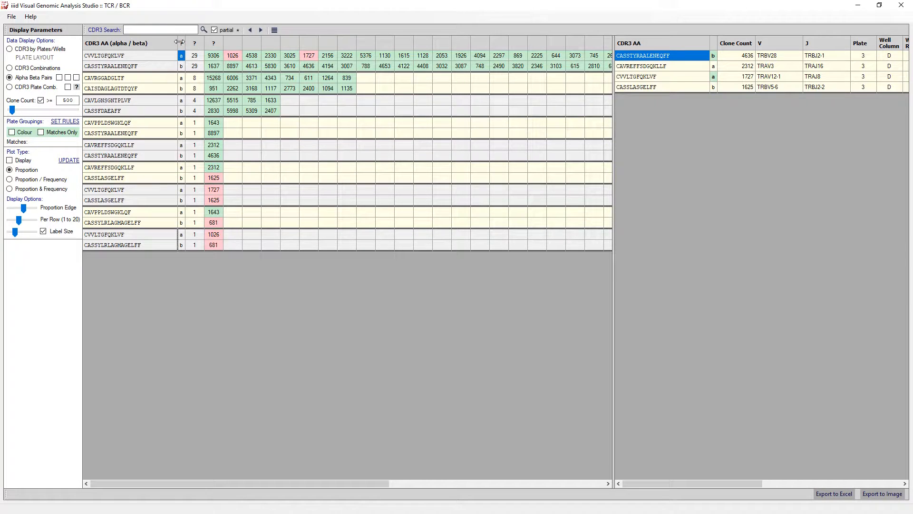
click(183, 43)
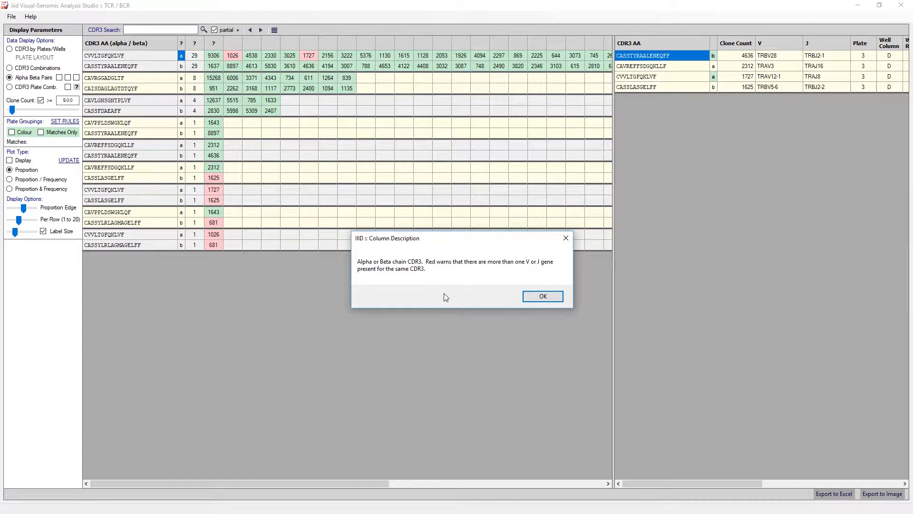
click(540, 298)
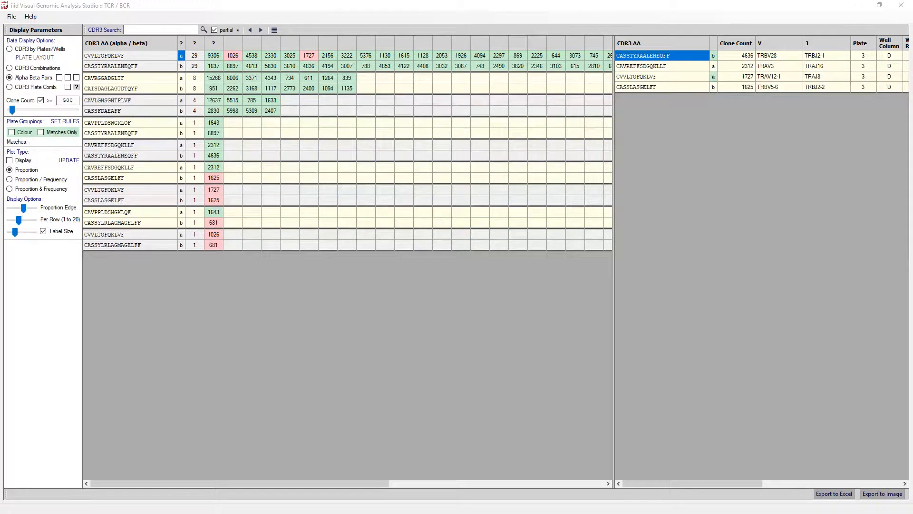
- Show the CDR3 plate combinations with a wider Plates column, and list the wells of CASSTYRAALENEQFF
click(25, 89)
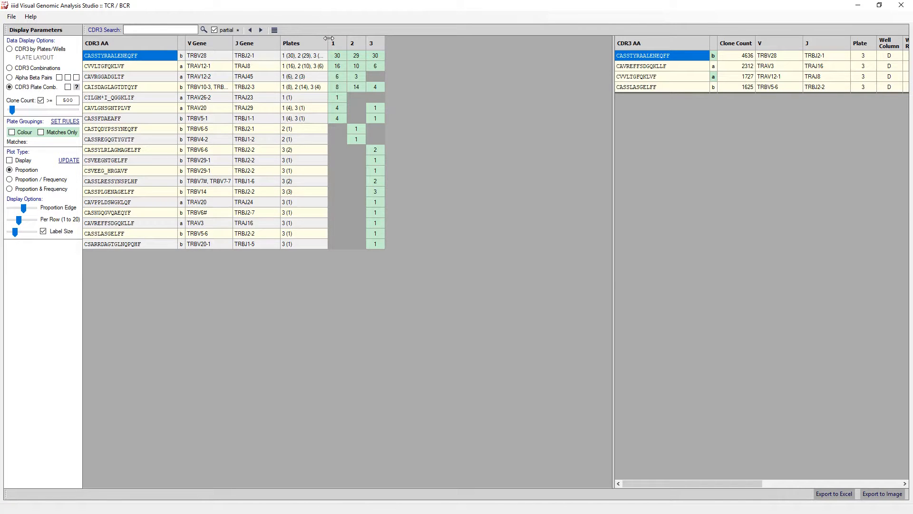
drag(366, 43, 374, 42)
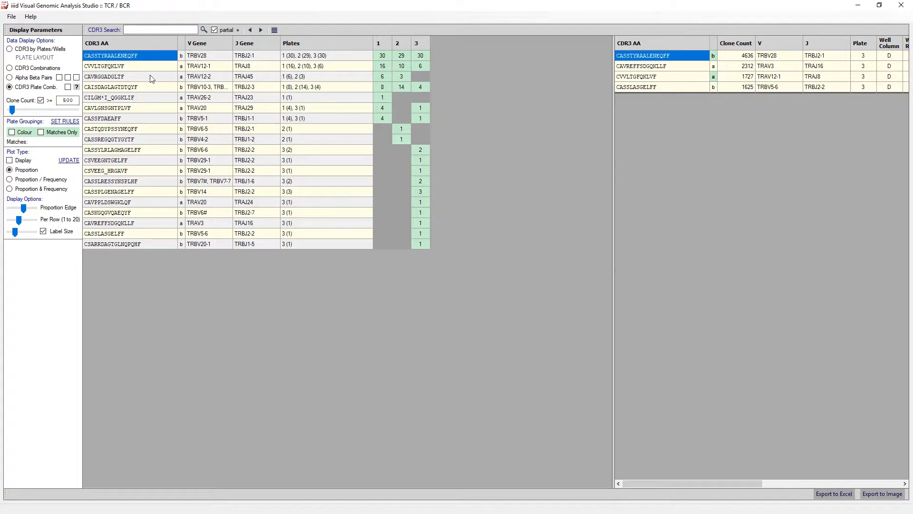
click(149, 59)
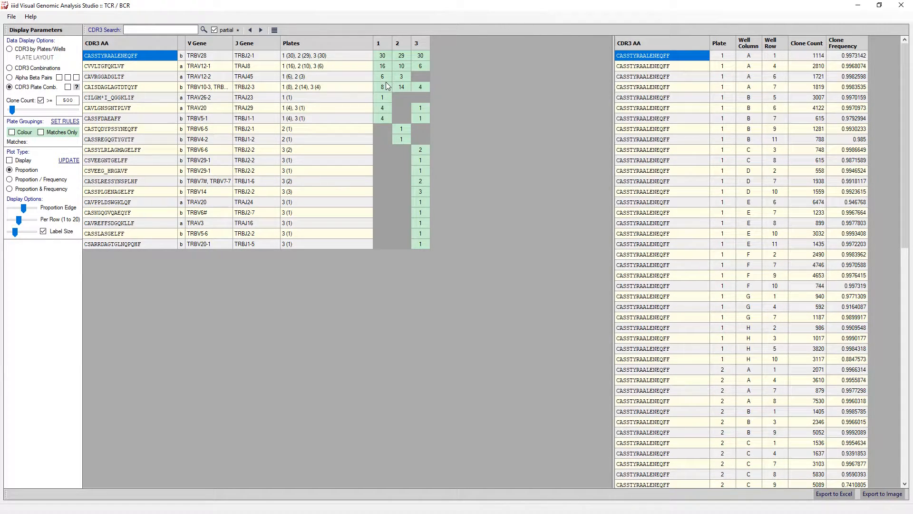
- Lower the minimum clone count to its lowest setting and sort the plate combinations by plate 2 in descending order
drag(12, 110, 5, 108)
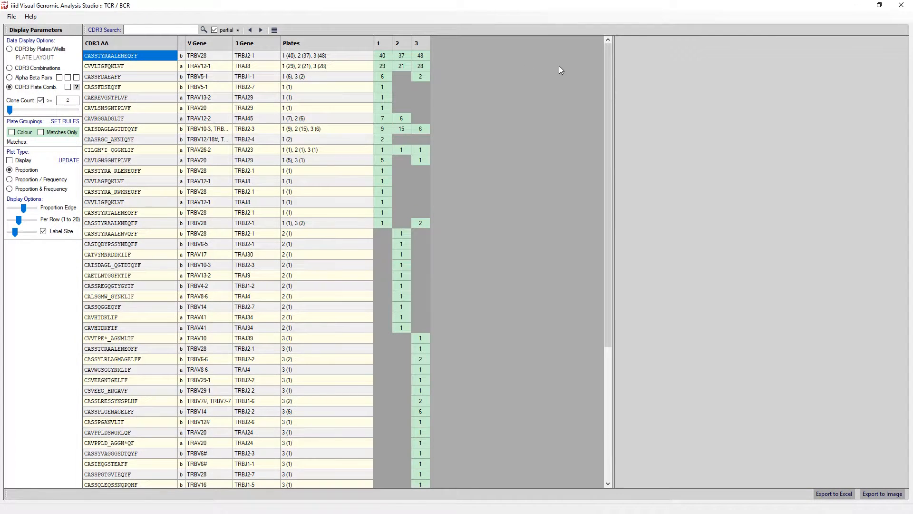
drag(608, 65, 577, 36)
click(403, 44)
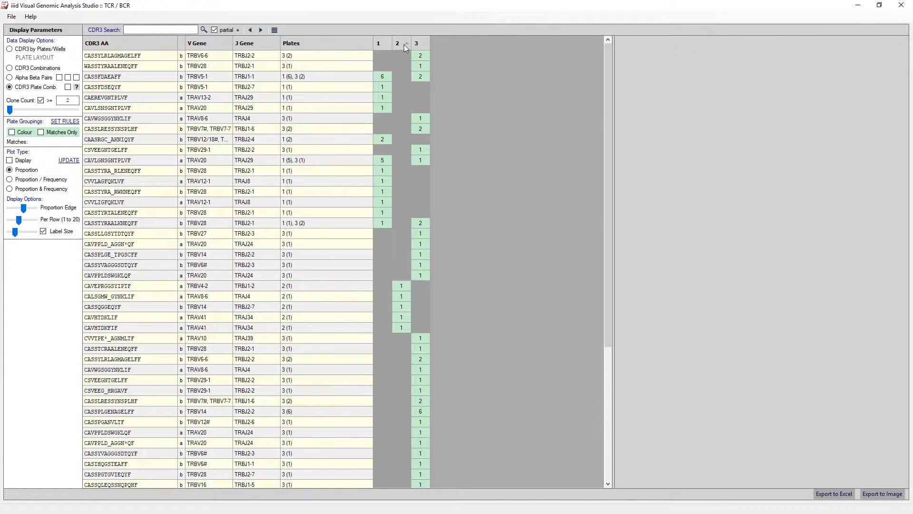
click(404, 44)
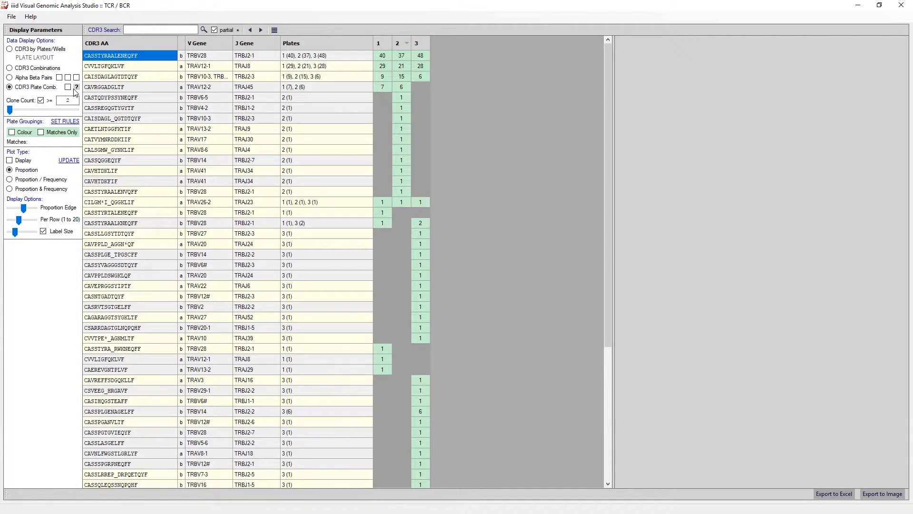
- Add the maximum, minimum and average clone count columns to the plate combinations, and return to the CDR3 by Plates/Wells view
click(68, 87)
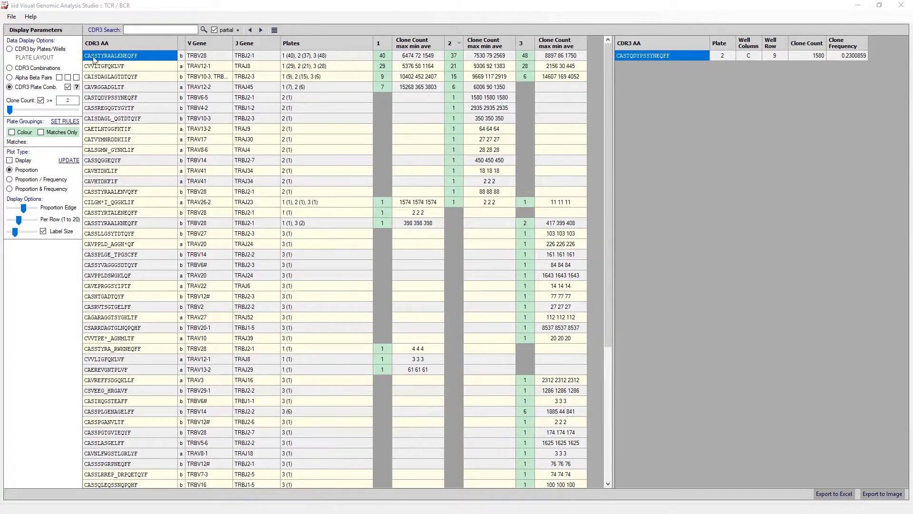
click(58, 50)
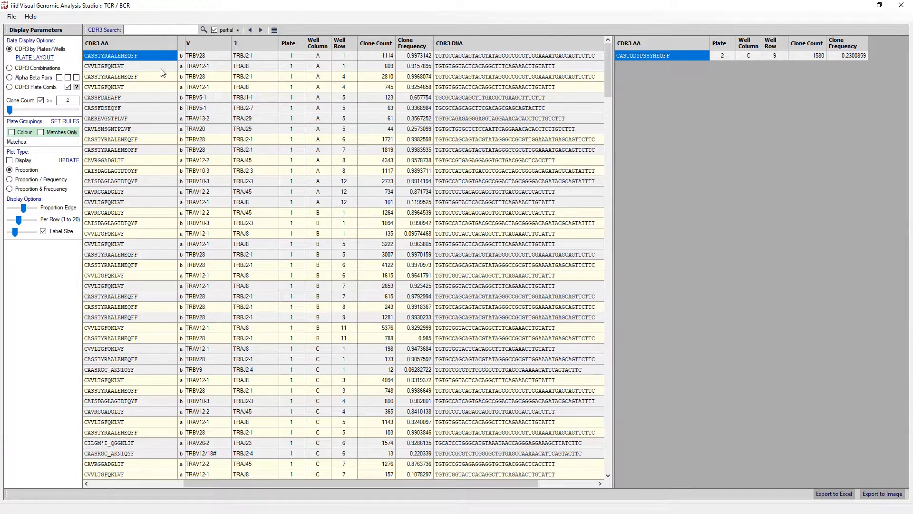
click(172, 85)
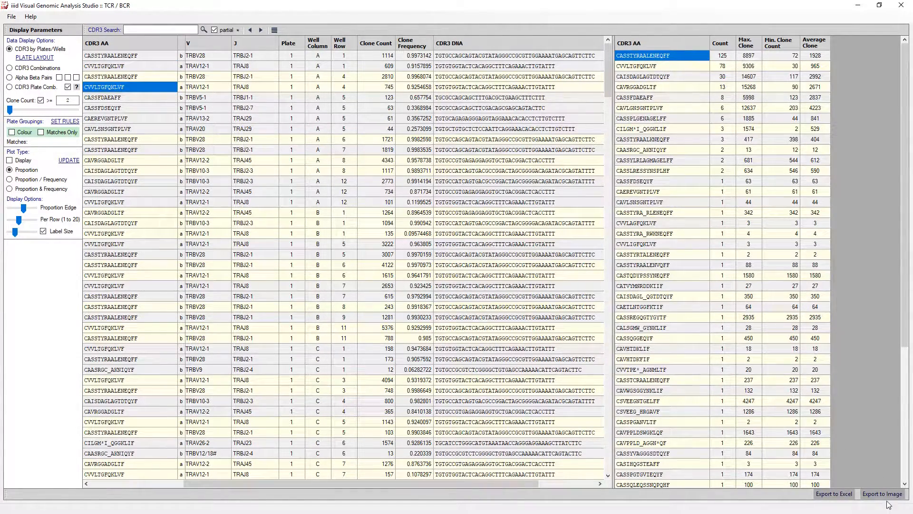
- Export the data to an Excel file named test in the Keeley Data folder
click(834, 494)
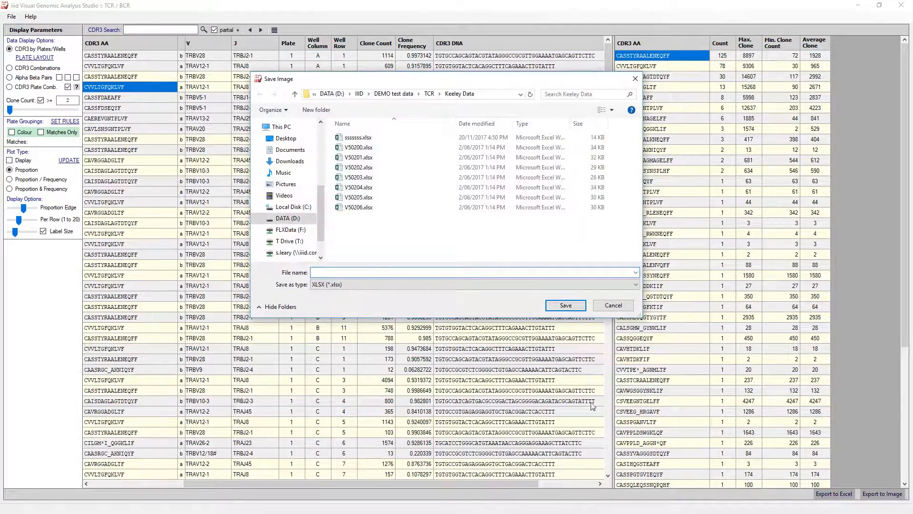
text(test)
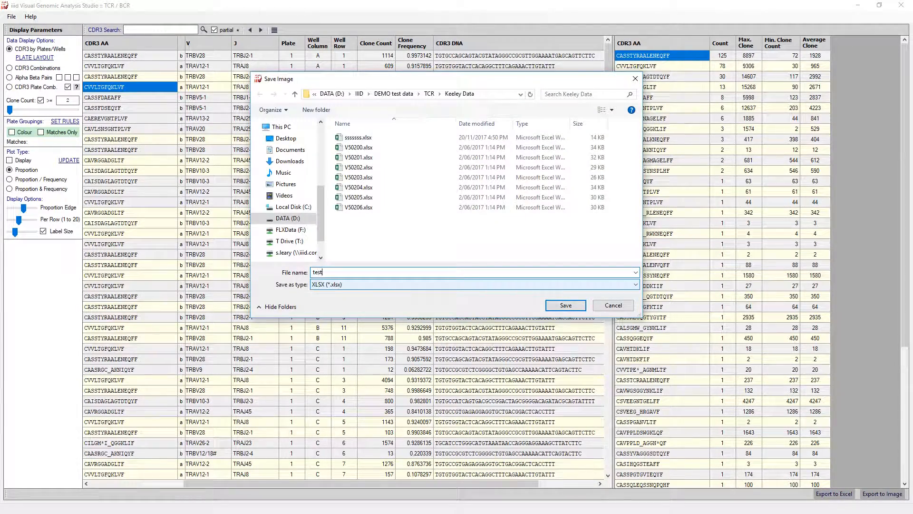
key(Return)
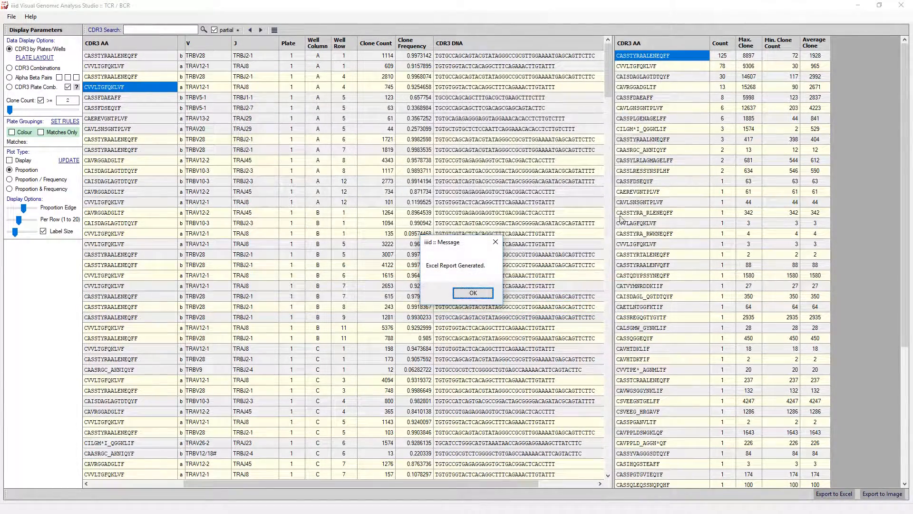
click(476, 293)
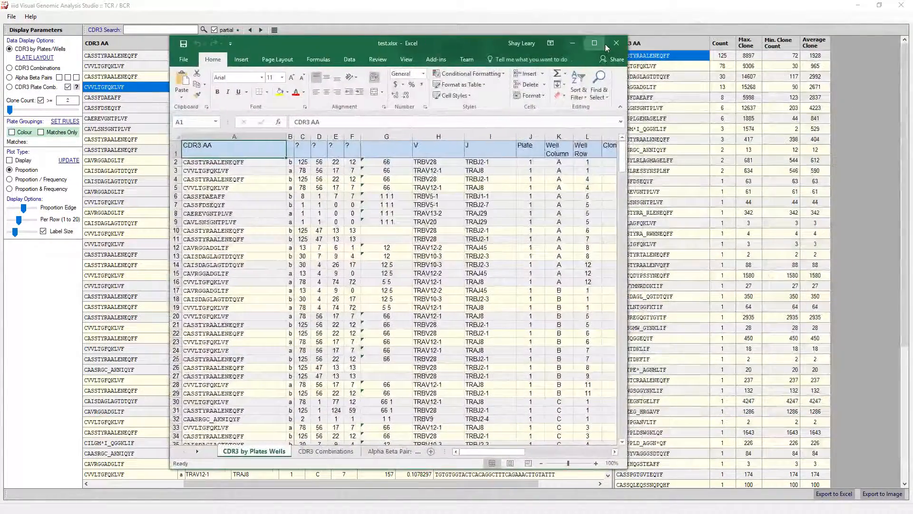
- Maximize the exported workbook in Excel and review its CDR3 Combinations, Alpha Beta Pairs, CDR3 Plate Combinations and CDR3 Info sheets
click(594, 43)
click(157, 496)
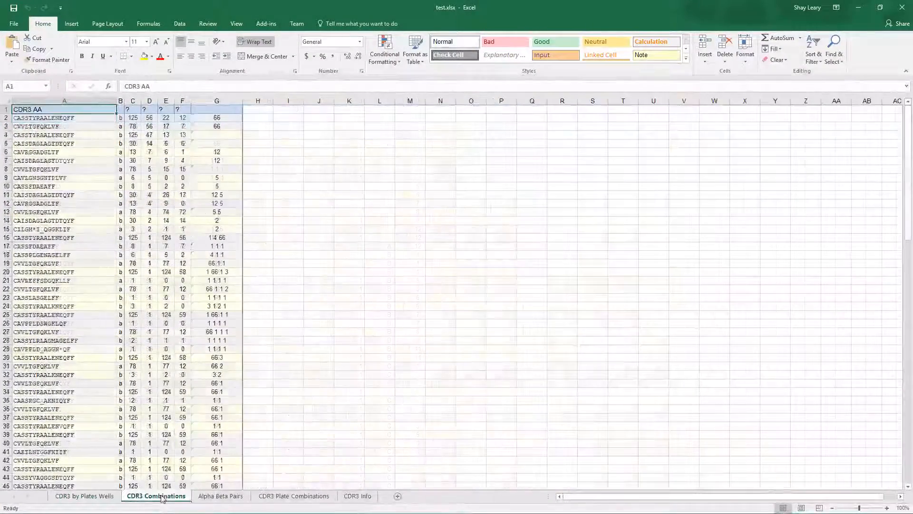
click(221, 496)
click(280, 497)
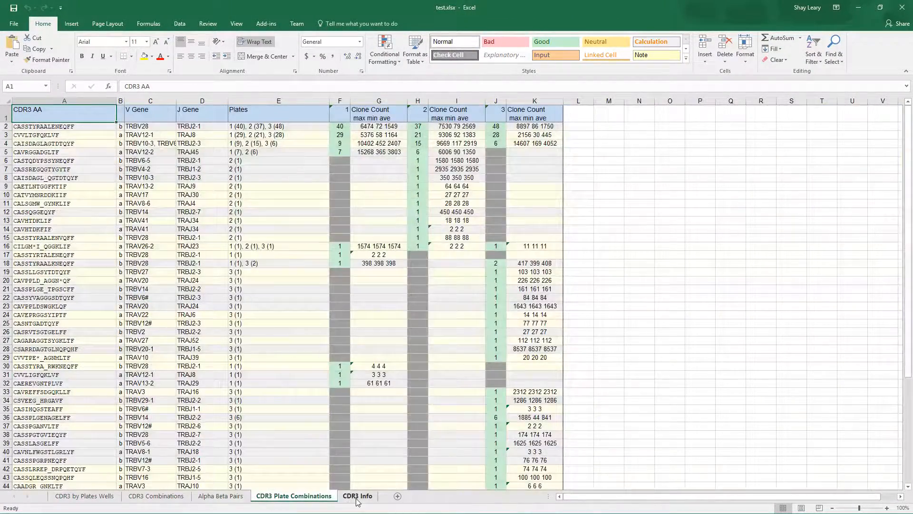
click(357, 496)
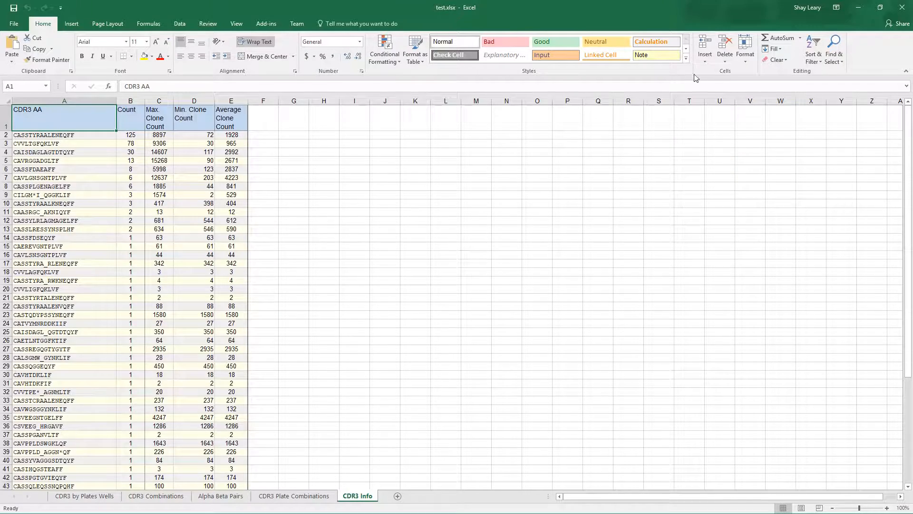